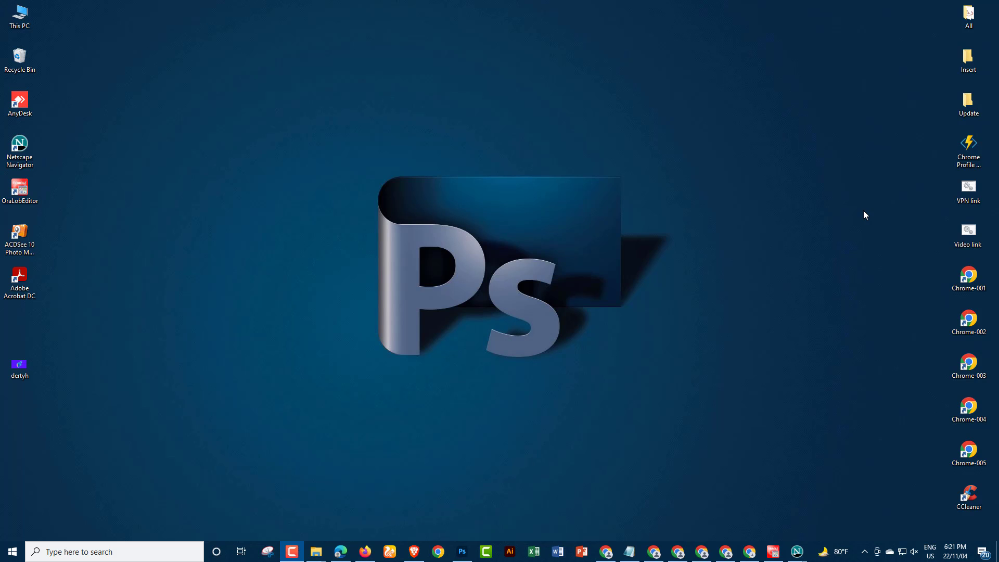
Step: Create a blank white 1280 × 720 px document from the preset and zoom out to fit it
click(461, 553)
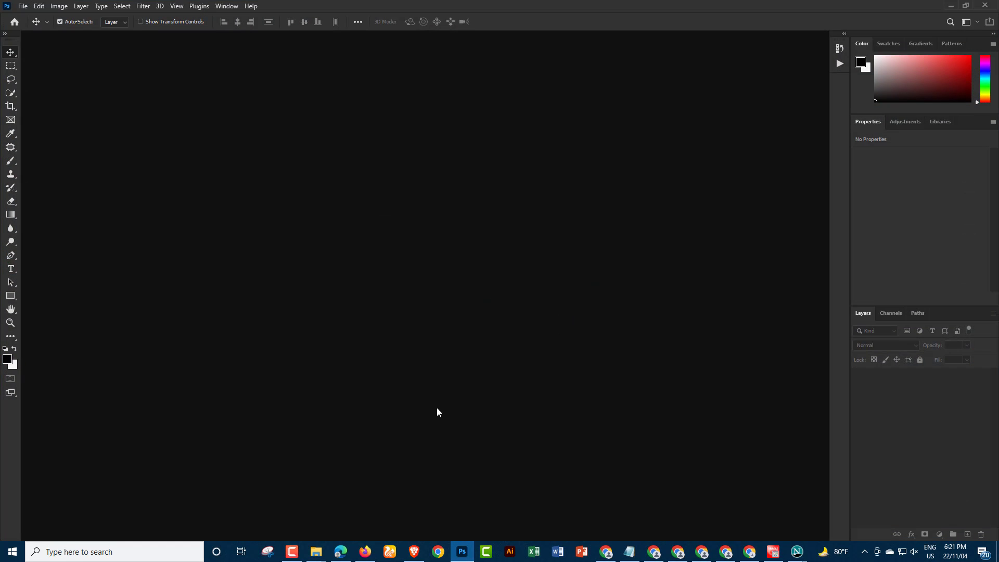
click(21, 8)
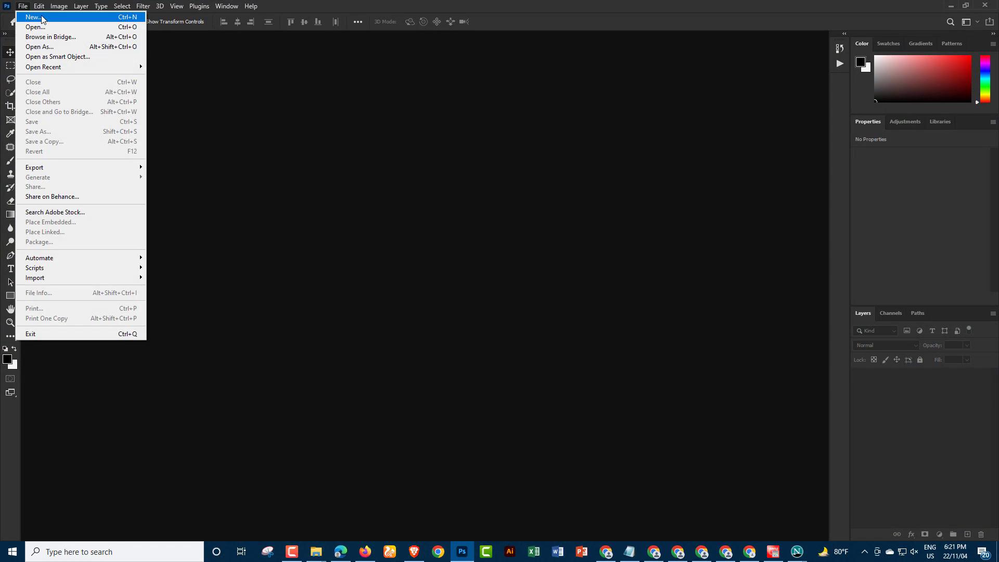
click(42, 20)
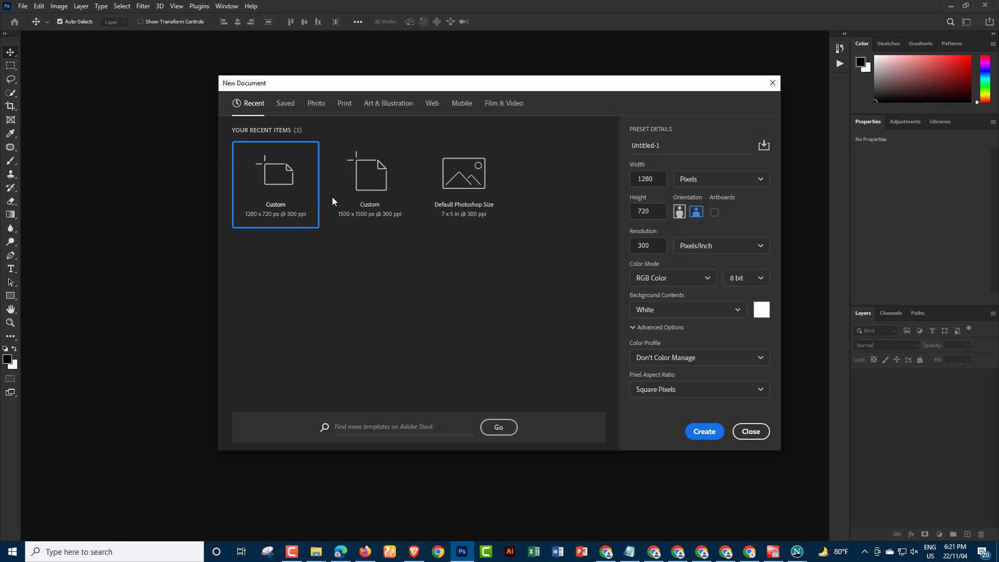
click(706, 431)
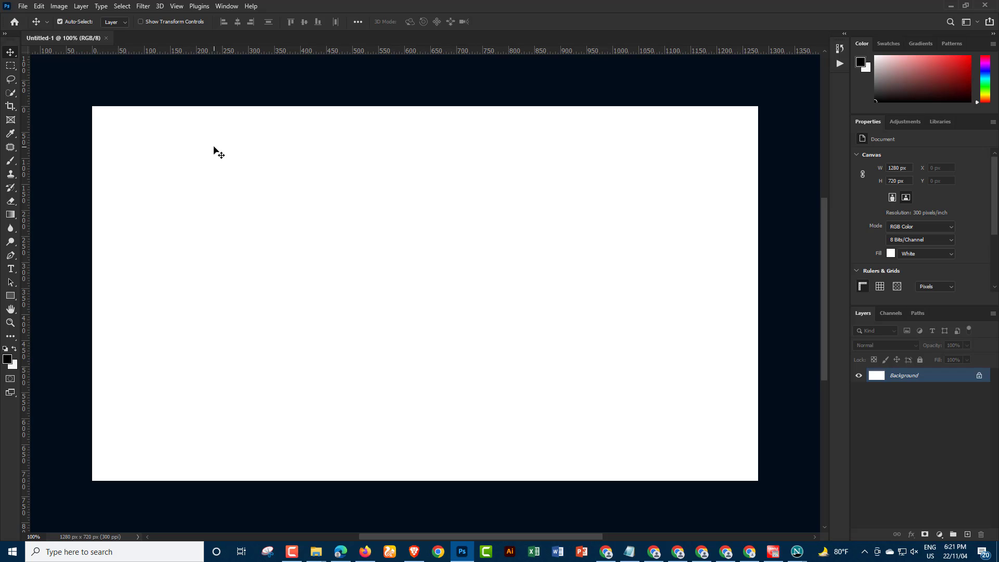
key(ctrl+minus)
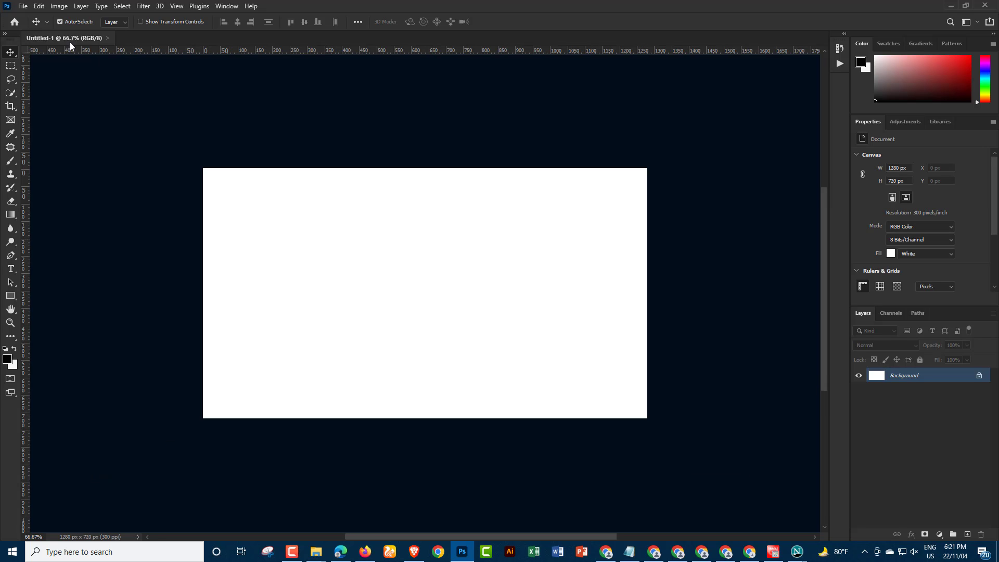
click(22, 6)
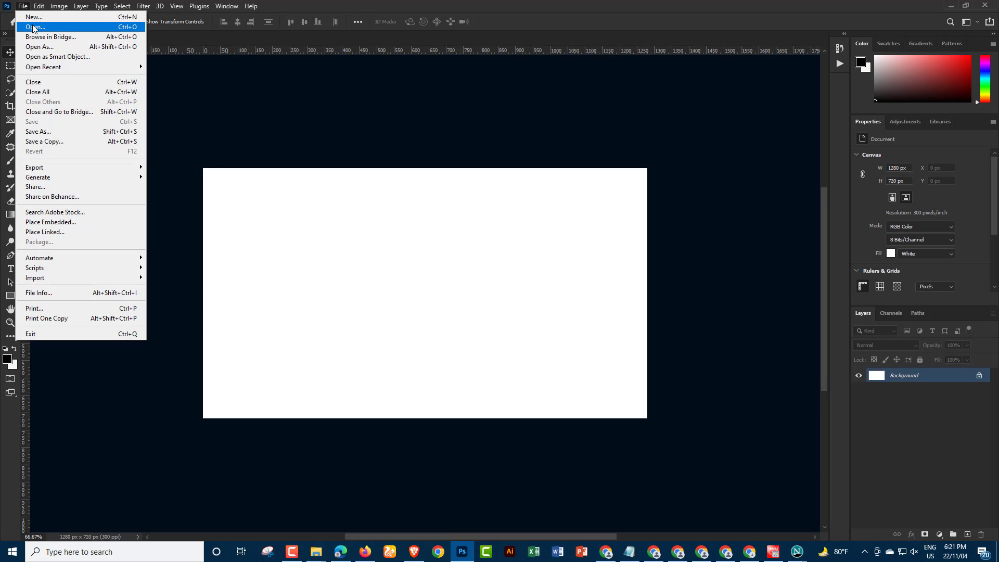
Step: Open the qwer smoke image and the side-profile screenshot, discarding the embedded colour profile
click(33, 27)
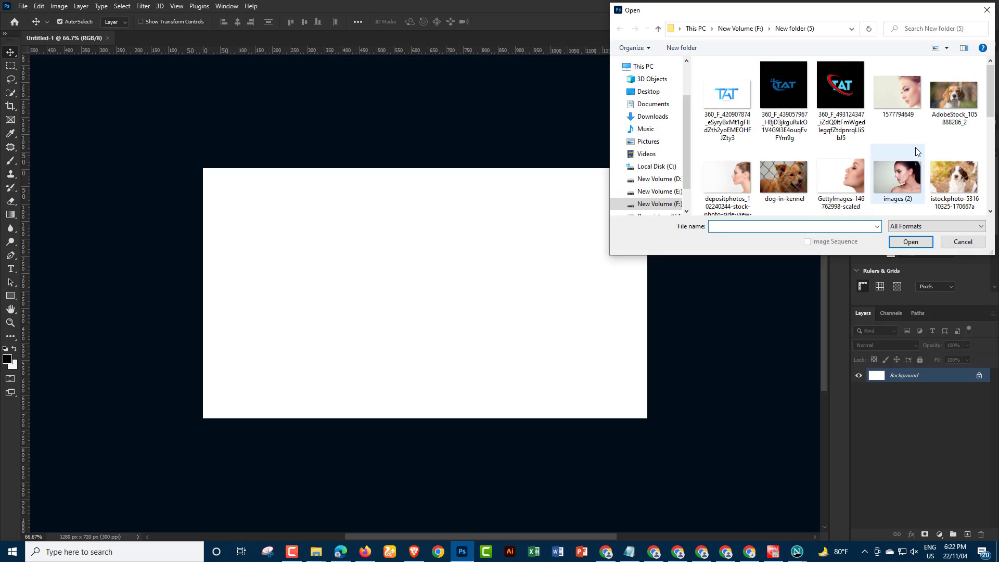
scroll(916, 148, down, 2)
click(895, 107)
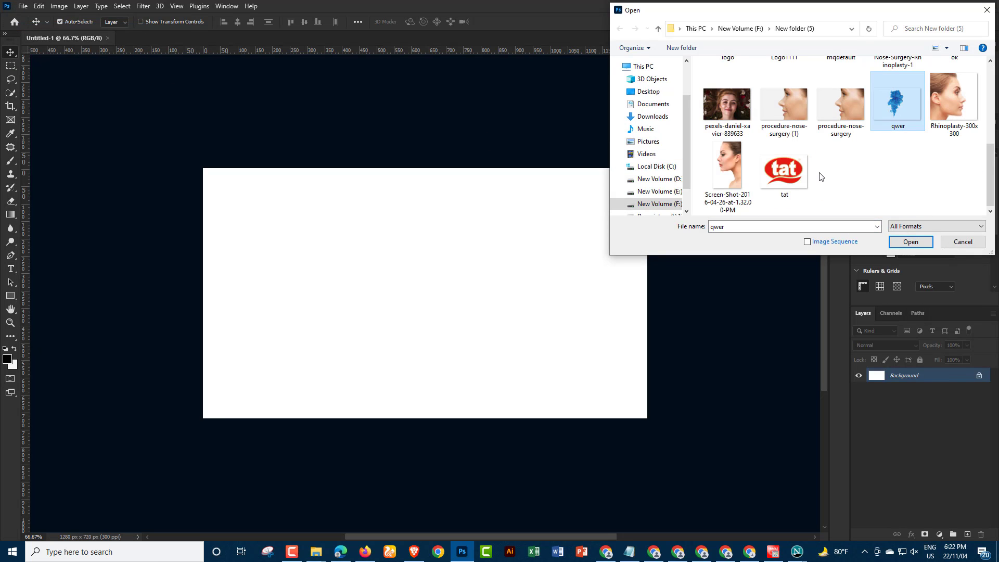
ctrl+click(727, 181)
click(909, 241)
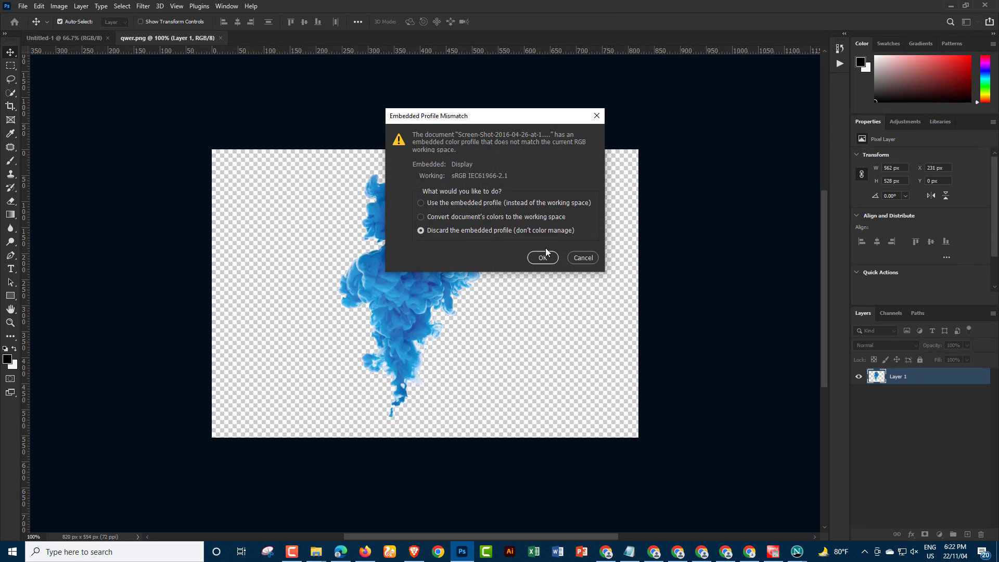
click(544, 257)
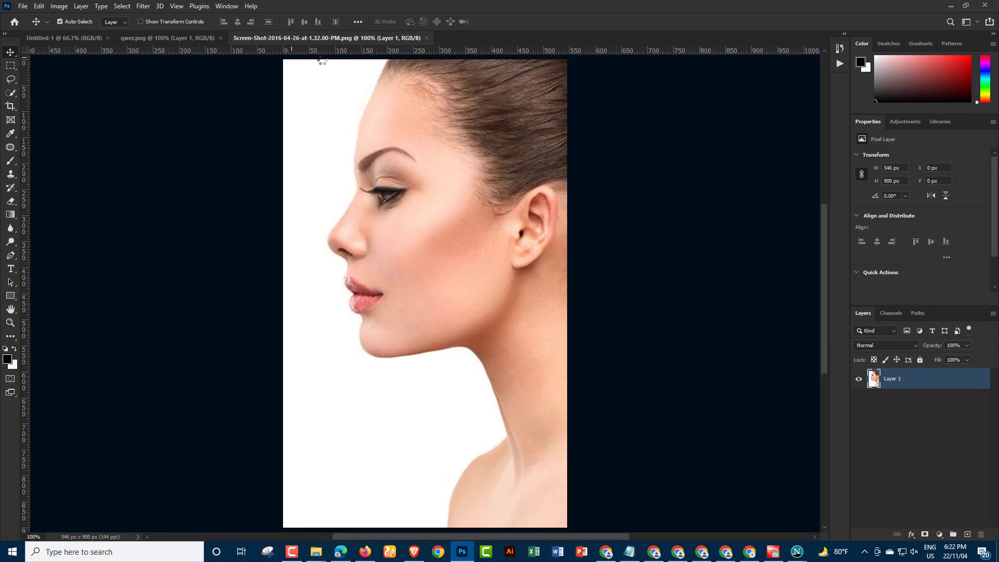
key(ctrl+minus)
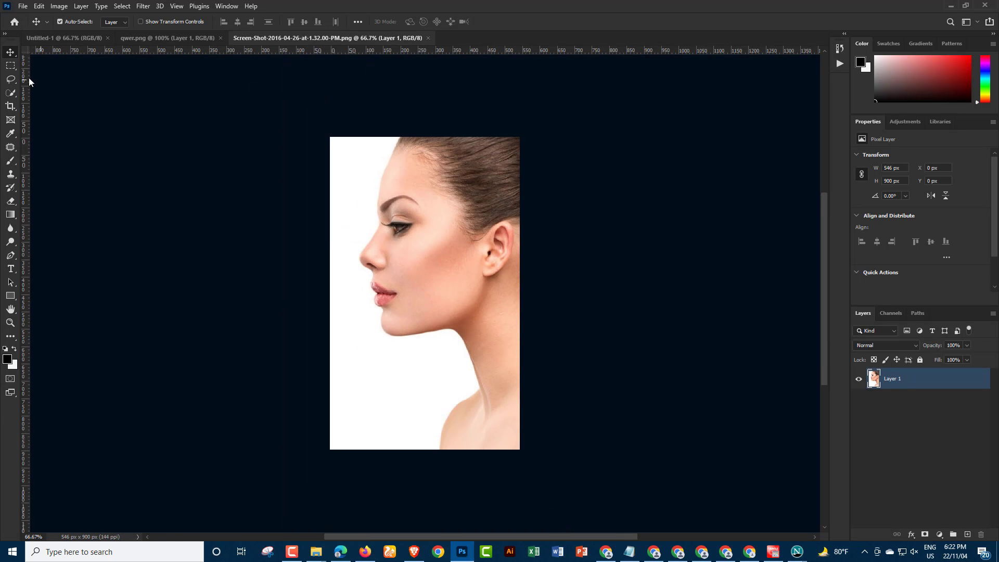
Step: Quick-select the woman's face, hair and neck and drag them onto the Untitled-1 canvas
click(11, 94)
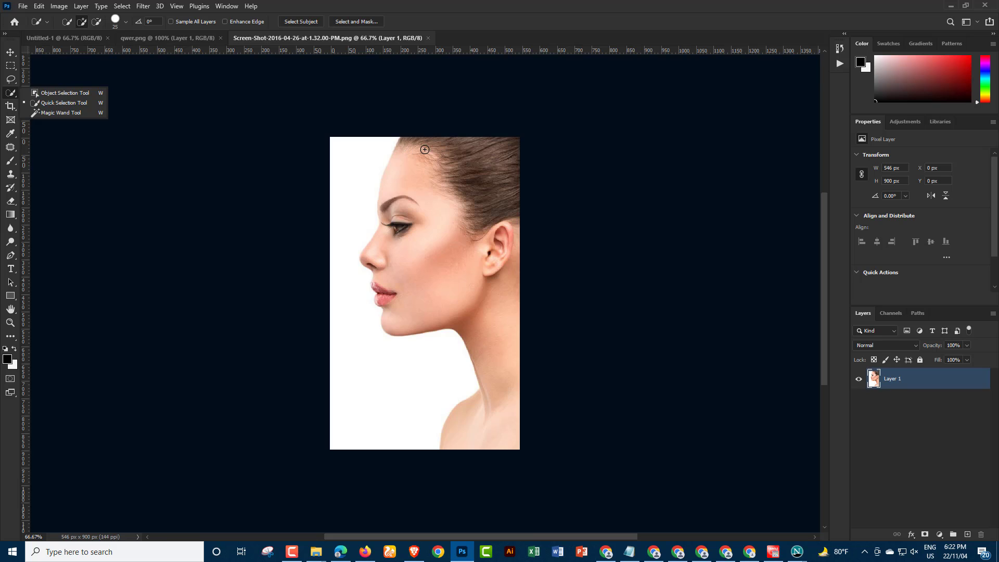
mouse_move(425, 149)
mouse_down()
mouse_move(490, 266)
mouse_move(494, 327)
mouse_up()
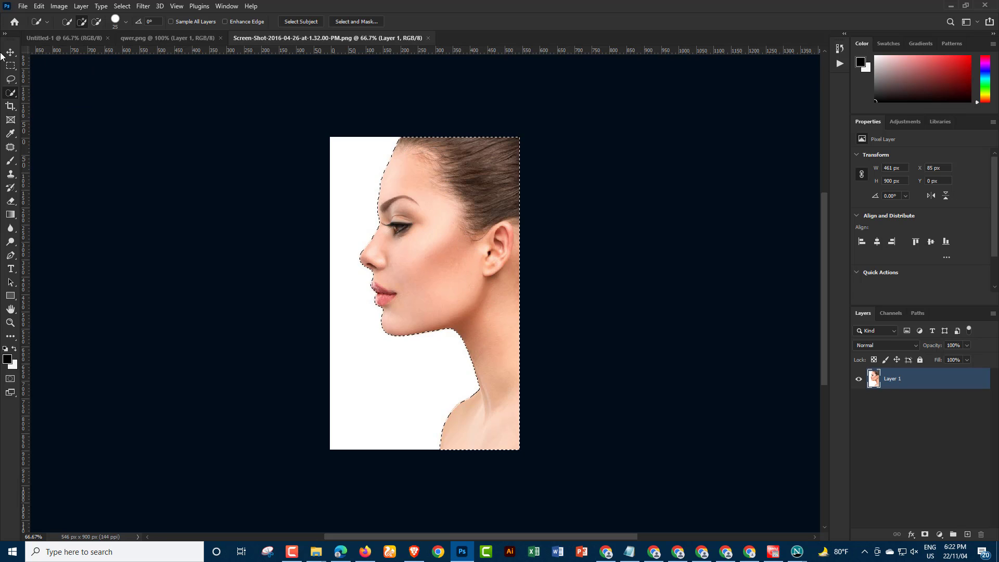
key(v)
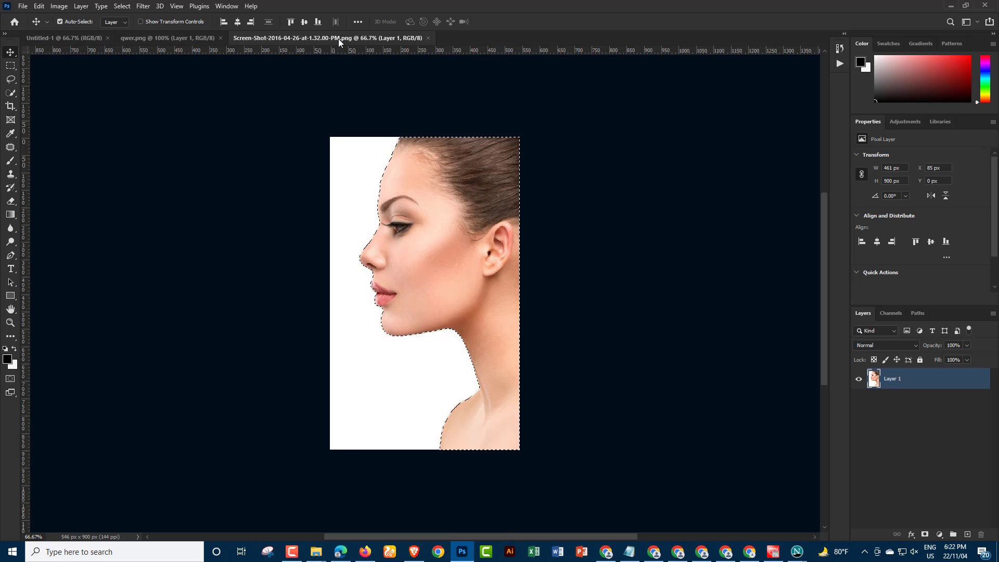
drag(462, 63, 463, 62)
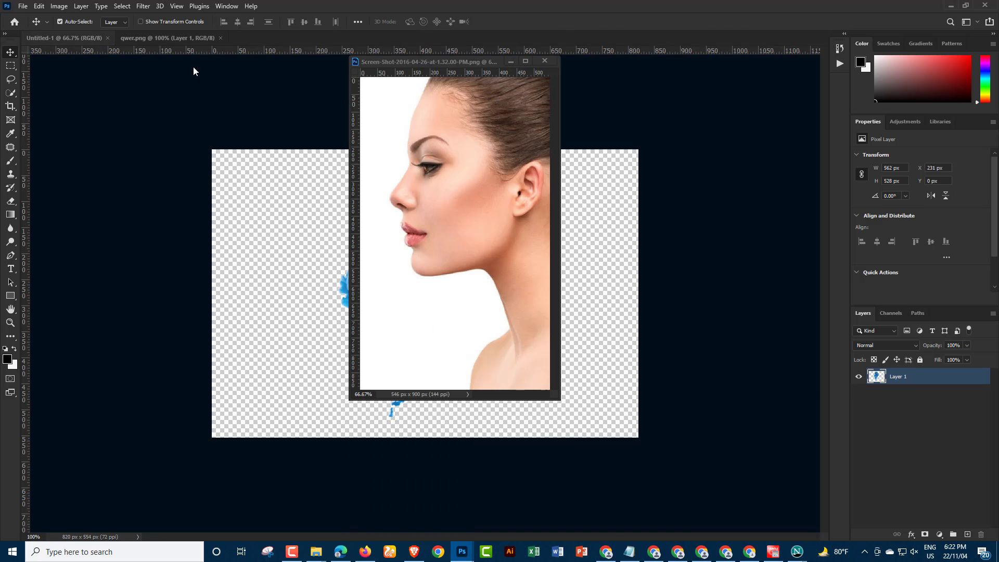
click(455, 220)
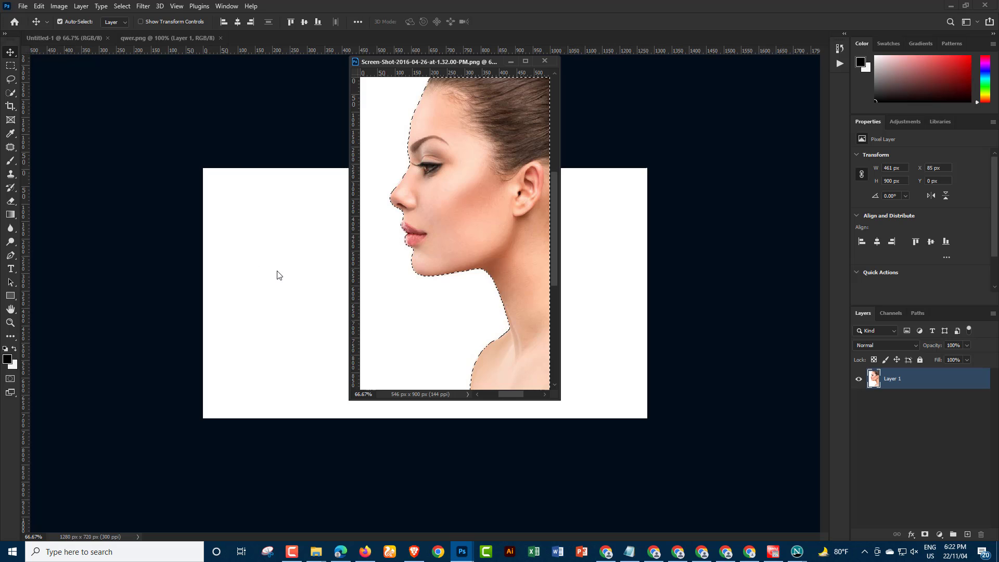
drag(416, 184, 306, 272)
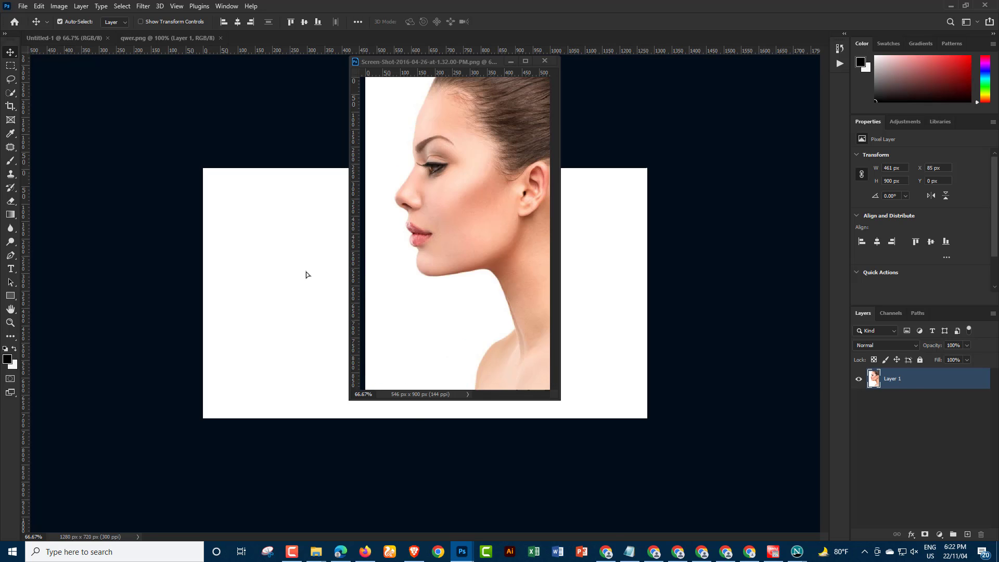
Step: Close the profile photo and scale the face layer to about 36%, placed left of centre
click(545, 60)
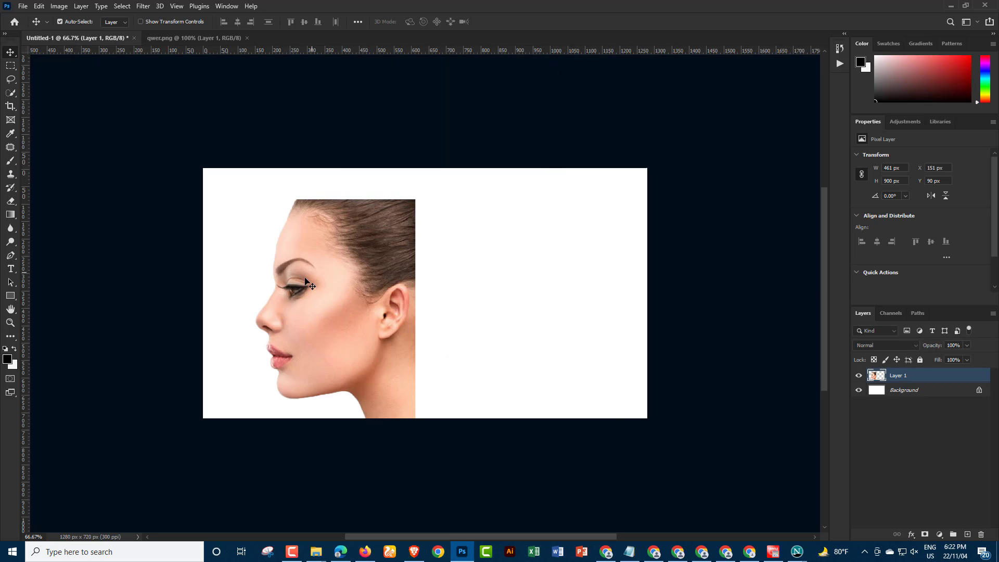
key(ctrl+t)
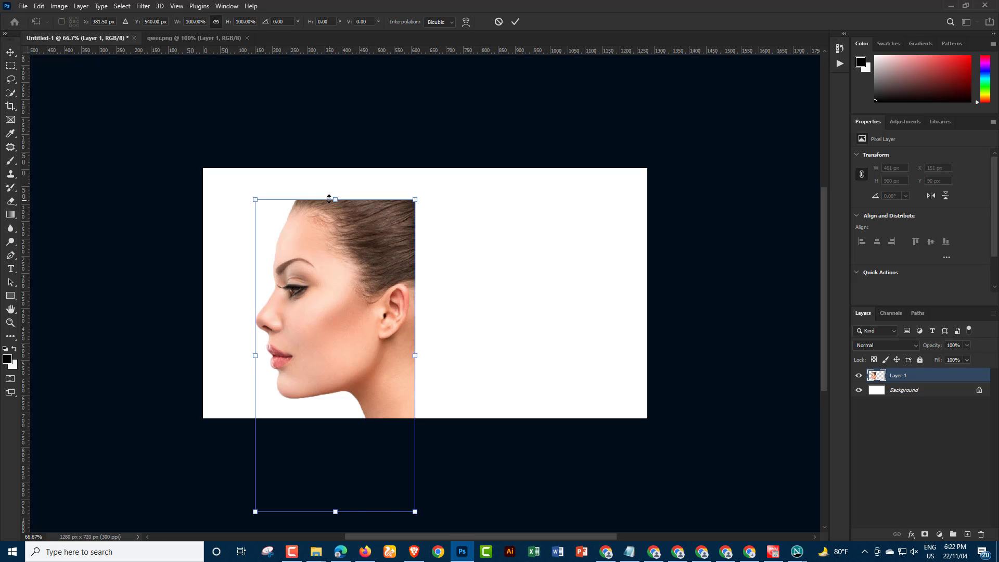
mouse_move(328, 199)
mouse_down()
mouse_move(360, 285)
mouse_move(372, 247)
mouse_move(357, 310)
mouse_up()
key(ctrl+1)
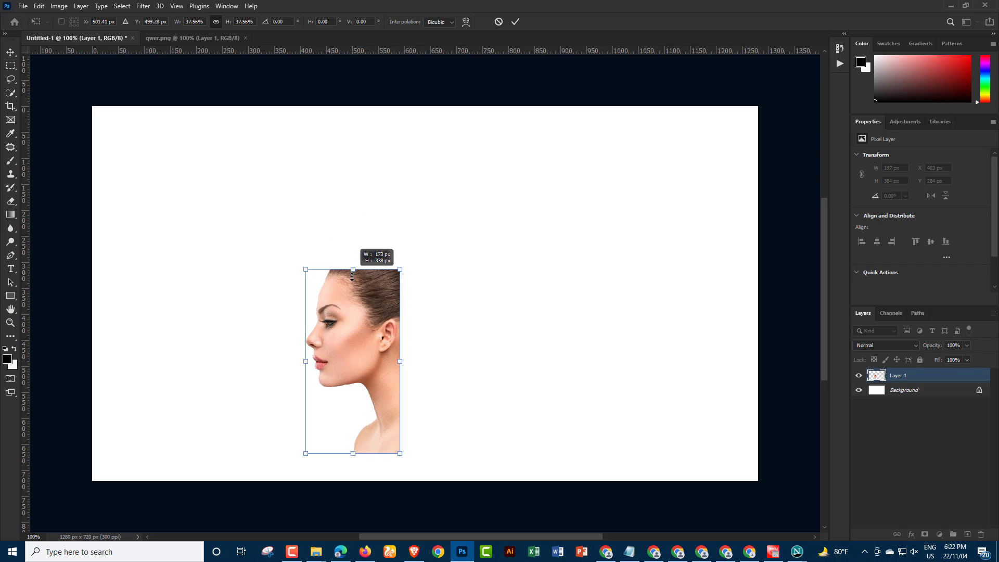
drag(353, 249, 353, 284)
drag(338, 323, 316, 248)
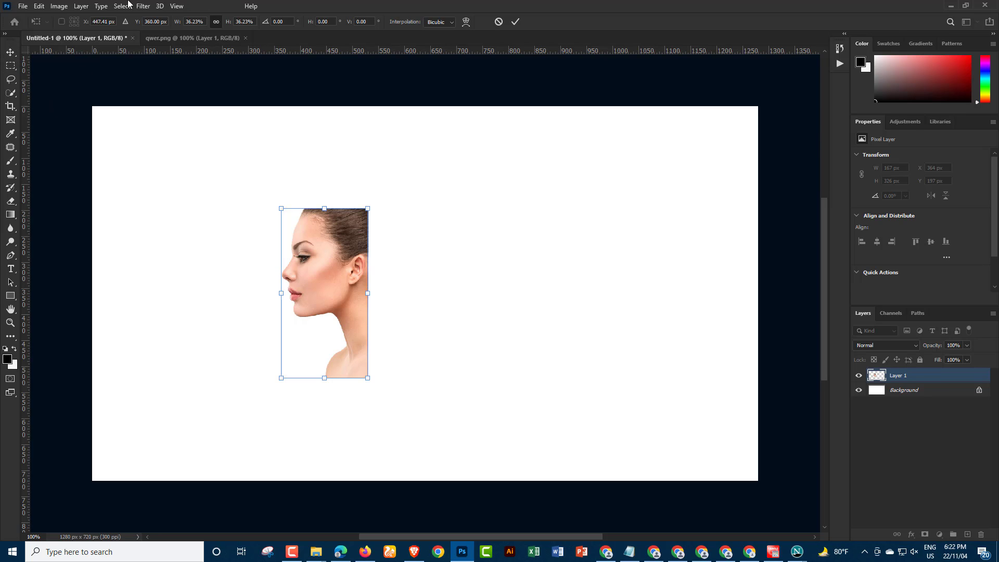
click(14, 53)
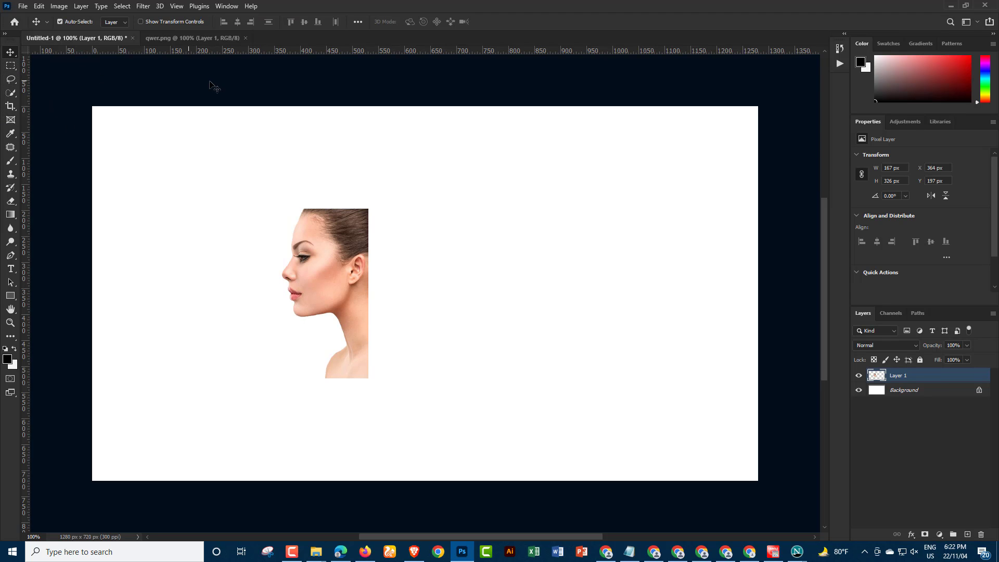
Step: Drag the blue qwer smoke image onto the portrait canvas as a new layer
click(200, 38)
drag(208, 36, 501, 65)
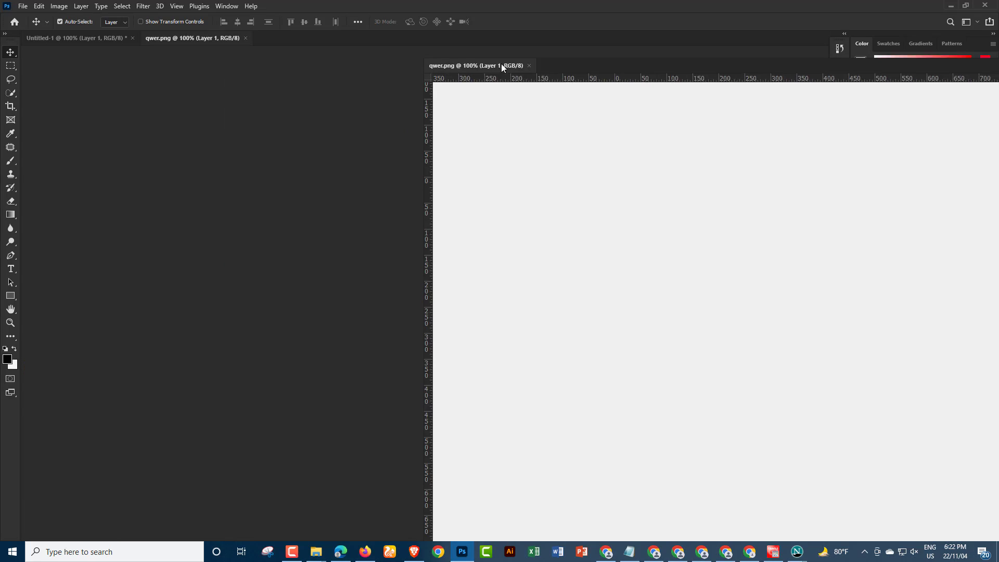
drag(576, 207, 364, 271)
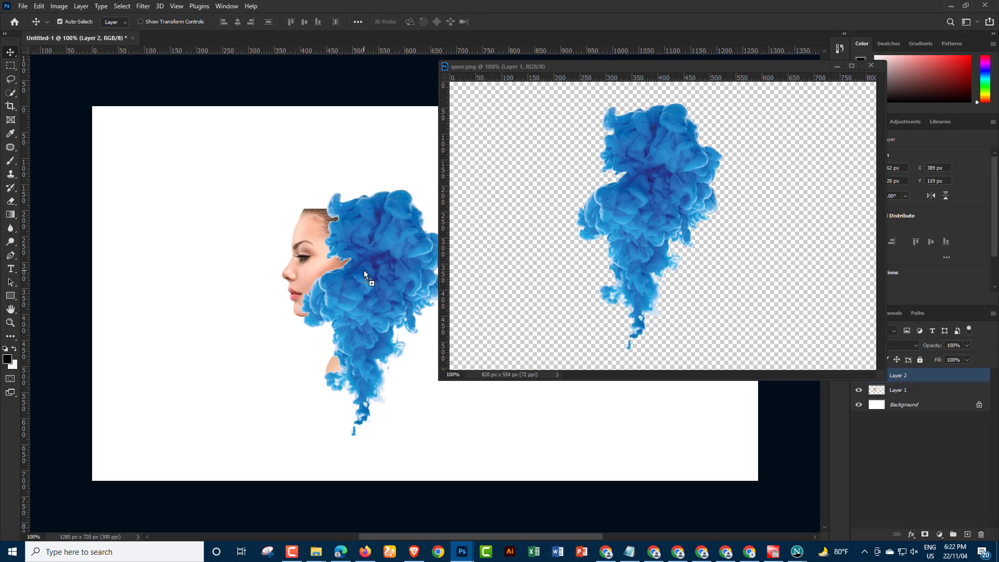
Step: Rotate the smoke layer about -135° and move it down onto the woman's head
click(870, 66)
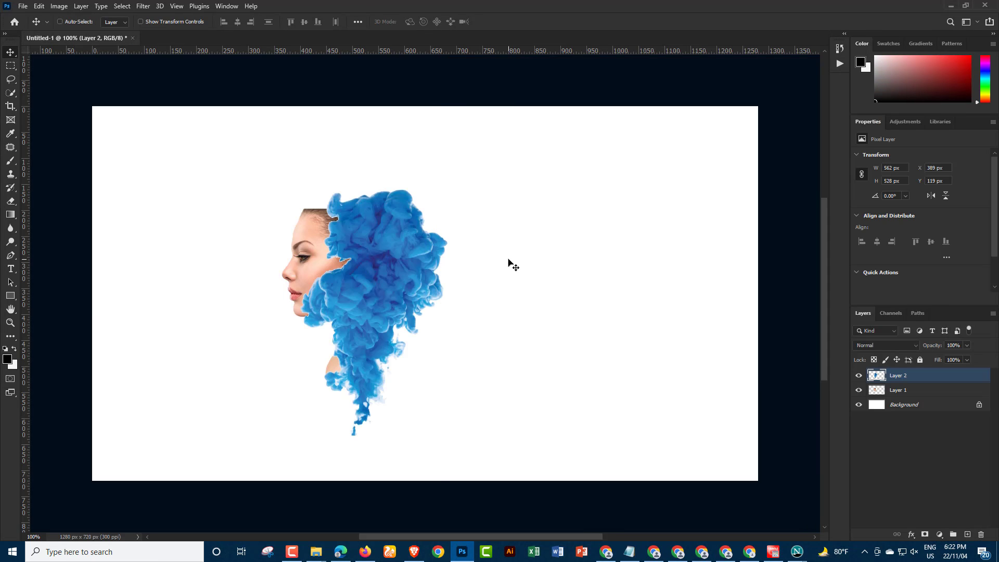
key(ctrl+t)
drag(509, 144, 347, 359)
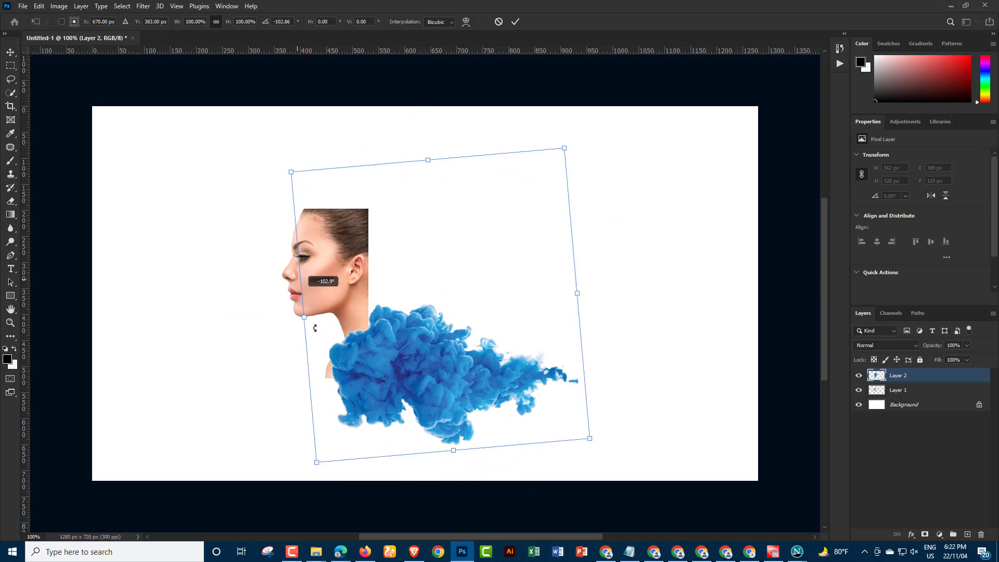
drag(433, 292, 404, 165)
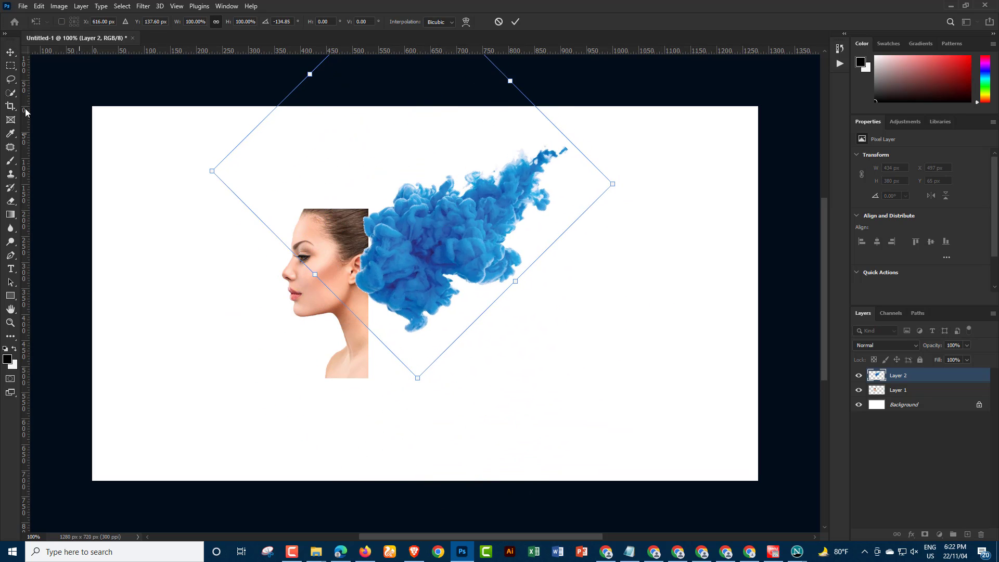
click(10, 56)
drag(323, 257, 311, 318)
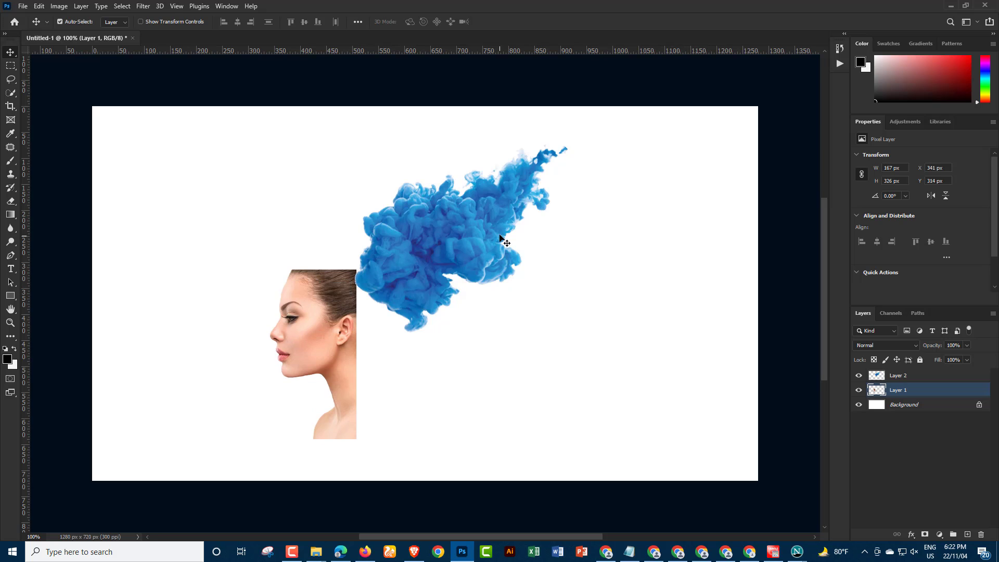
mouse_move(500, 239)
mouse_down()
mouse_move(457, 306)
mouse_move(446, 304)
mouse_up()
Step: Enlarge the smoke to about 140% from its top edge and fit it over the head
key(ctrl+t)
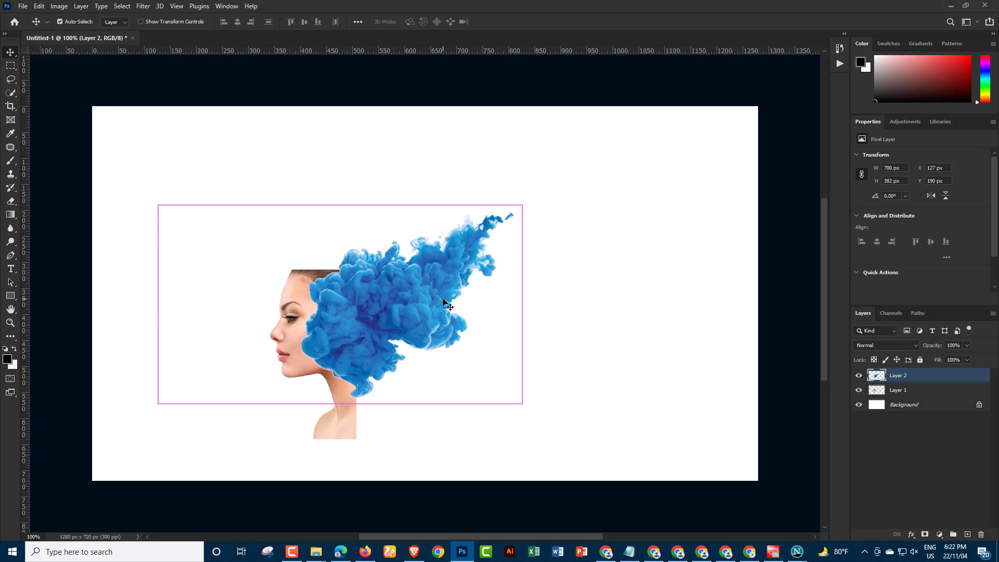
drag(345, 194, 341, 126)
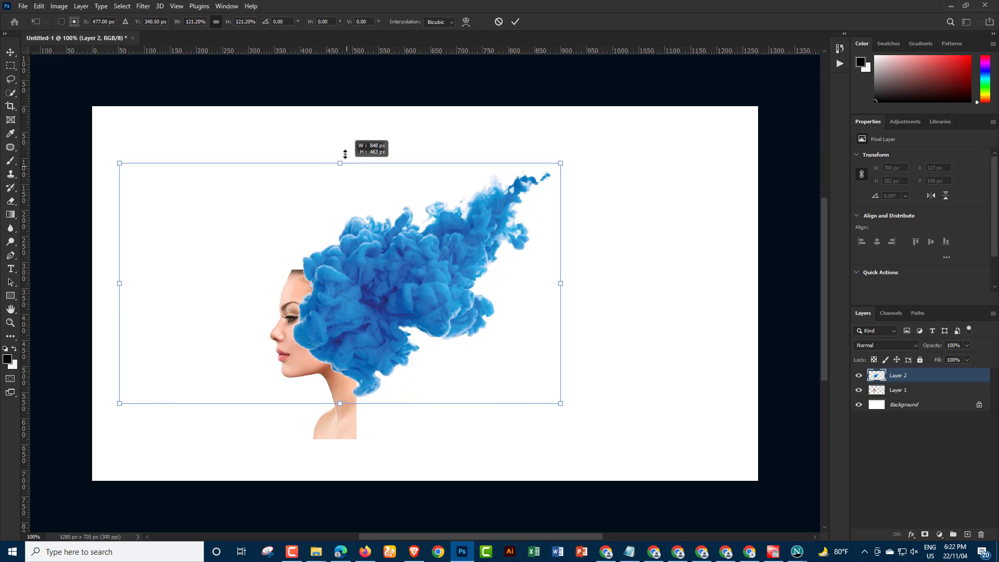
mouse_move(376, 249)
mouse_down()
mouse_move(354, 254)
mouse_move(357, 270)
mouse_up()
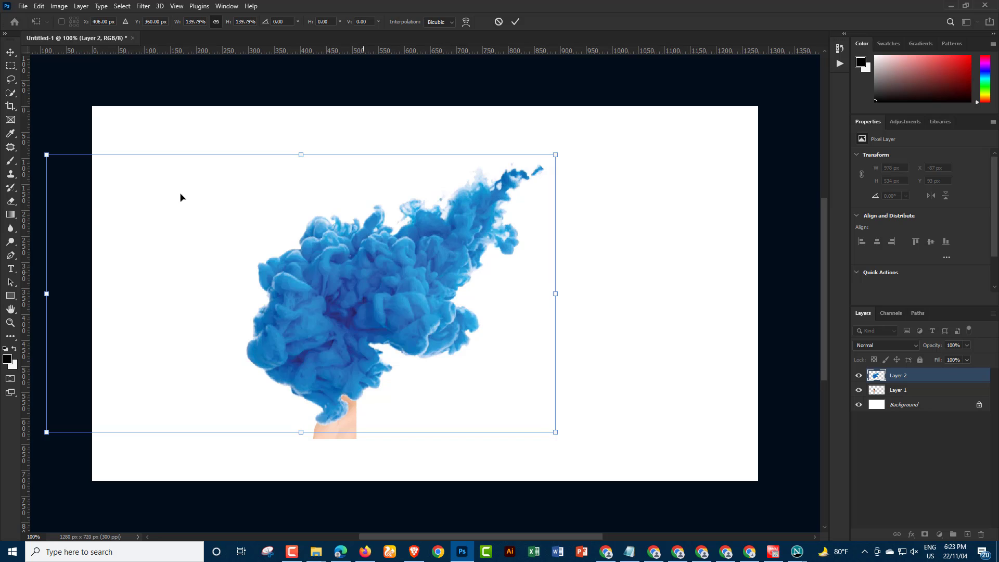
drag(181, 197, 13, 125)
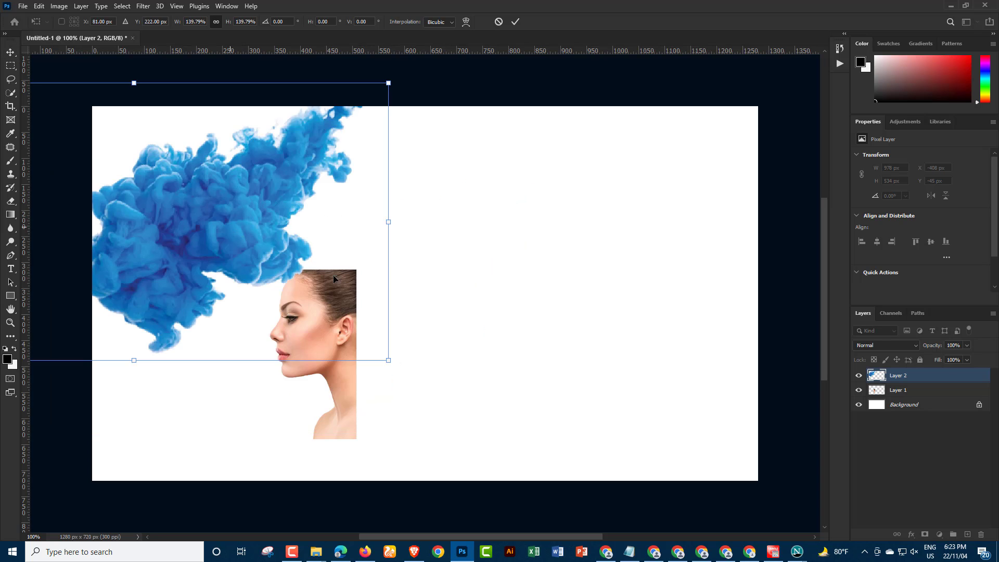
drag(201, 213, 409, 299)
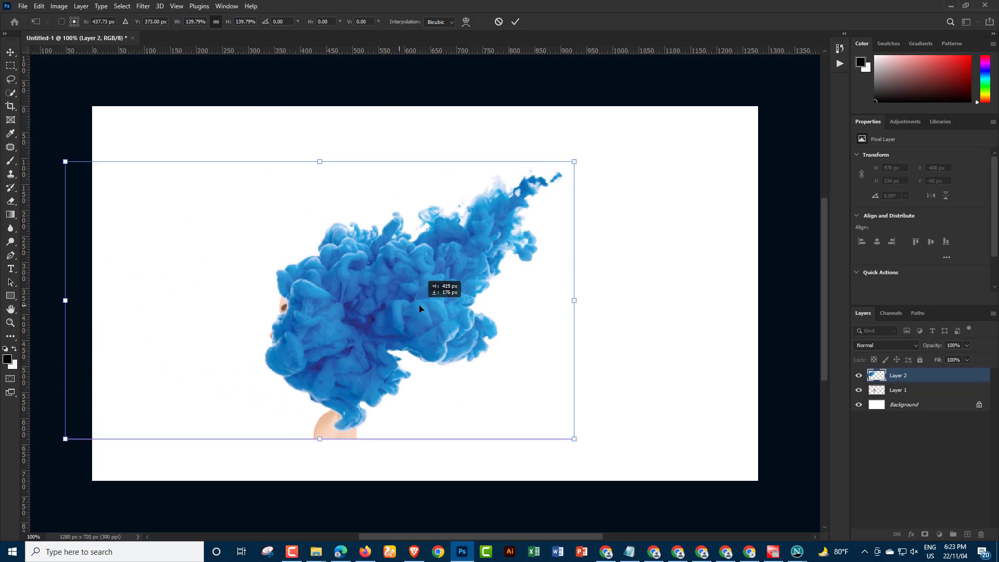
drag(409, 302, 379, 289)
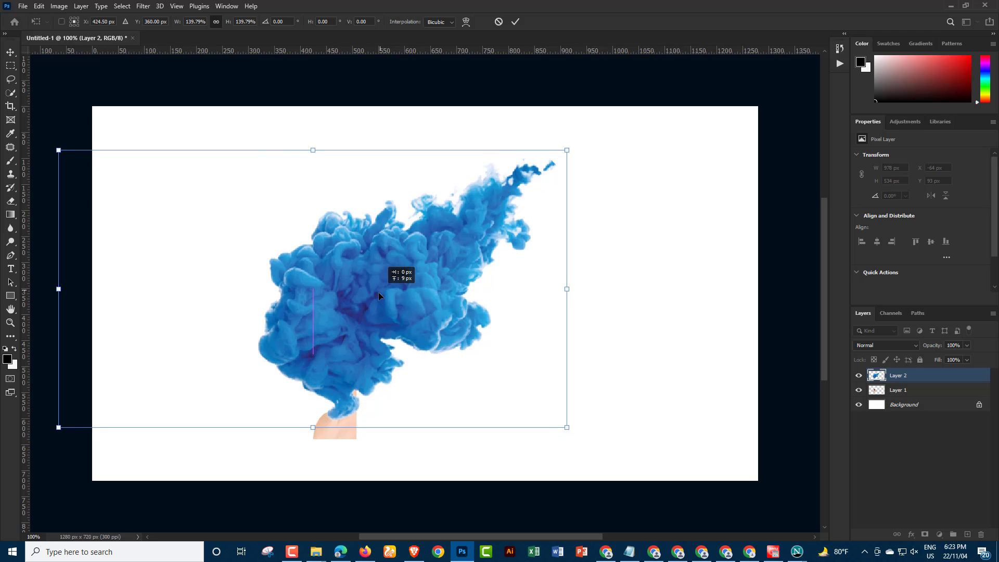
drag(379, 288, 379, 291)
click(10, 52)
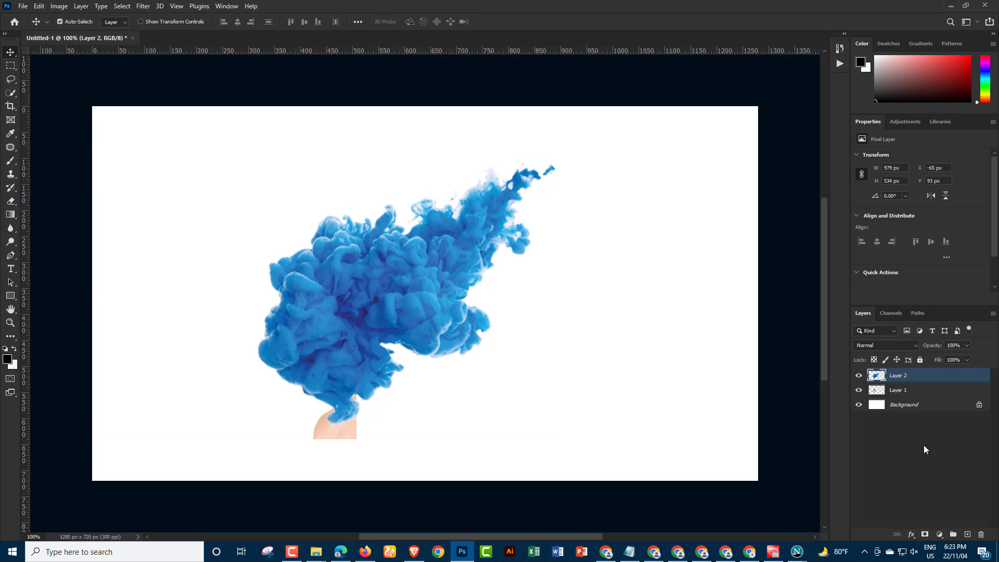
Step: Add a layer mask to the smoke and paint black over the chin, lips and face edge
click(924, 534)
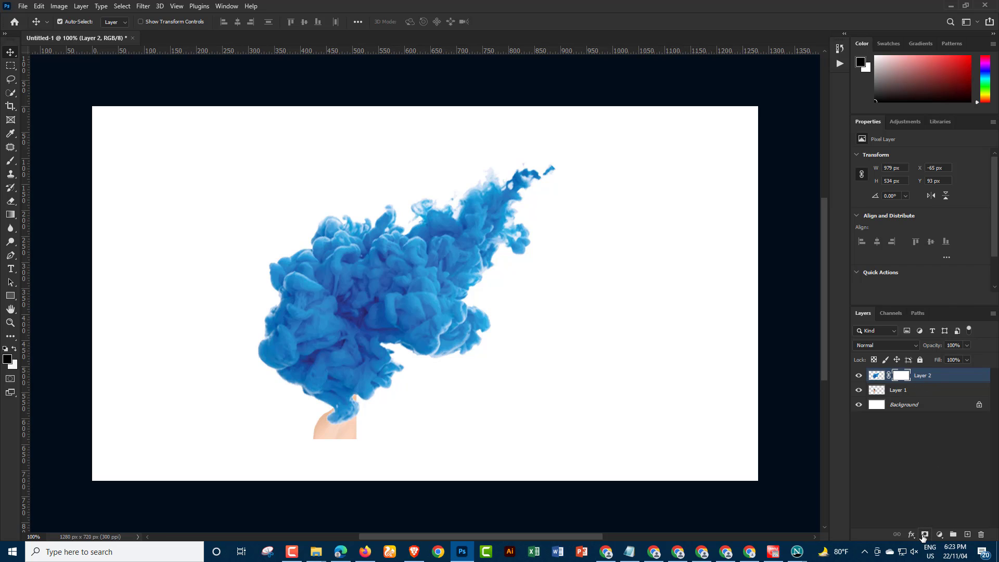
click(18, 351)
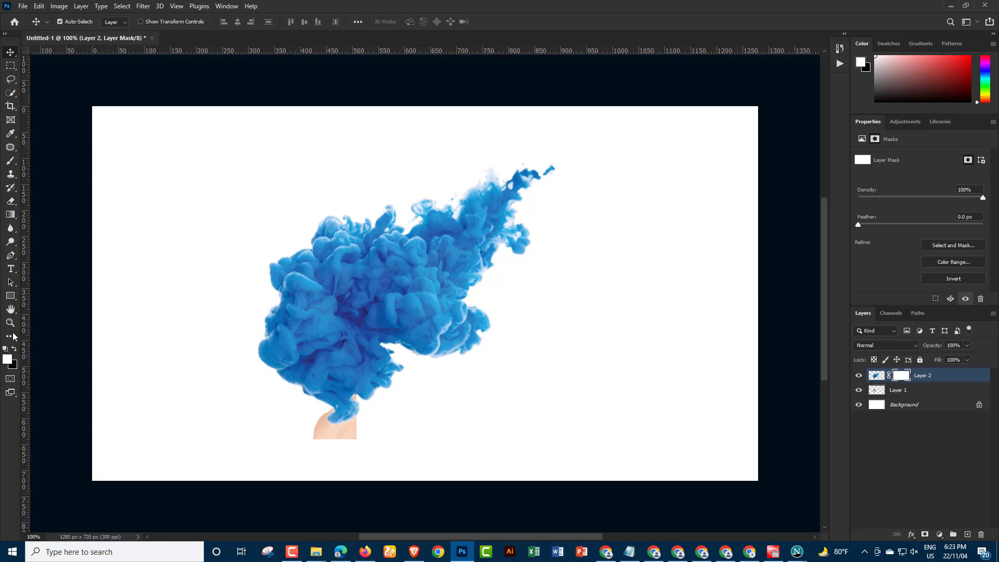
click(11, 163)
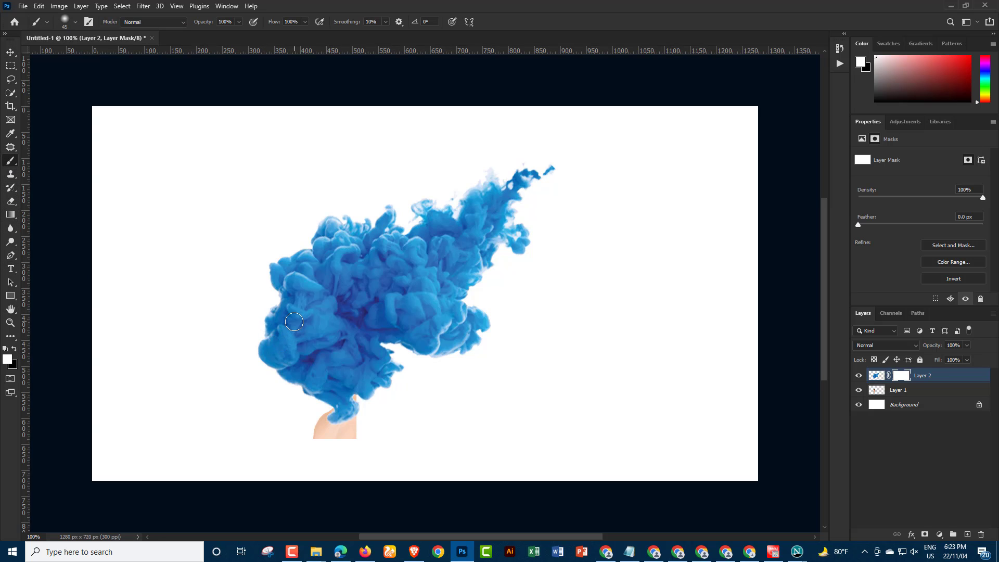
click(17, 351)
mouse_move(264, 295)
mouse_down()
mouse_move(277, 341)
mouse_move(264, 339)
mouse_move(274, 315)
mouse_move(275, 363)
mouse_move(281, 306)
mouse_move(285, 353)
mouse_move(256, 350)
mouse_move(279, 300)
mouse_move(294, 349)
mouse_move(296, 341)
mouse_move(288, 377)
mouse_up()
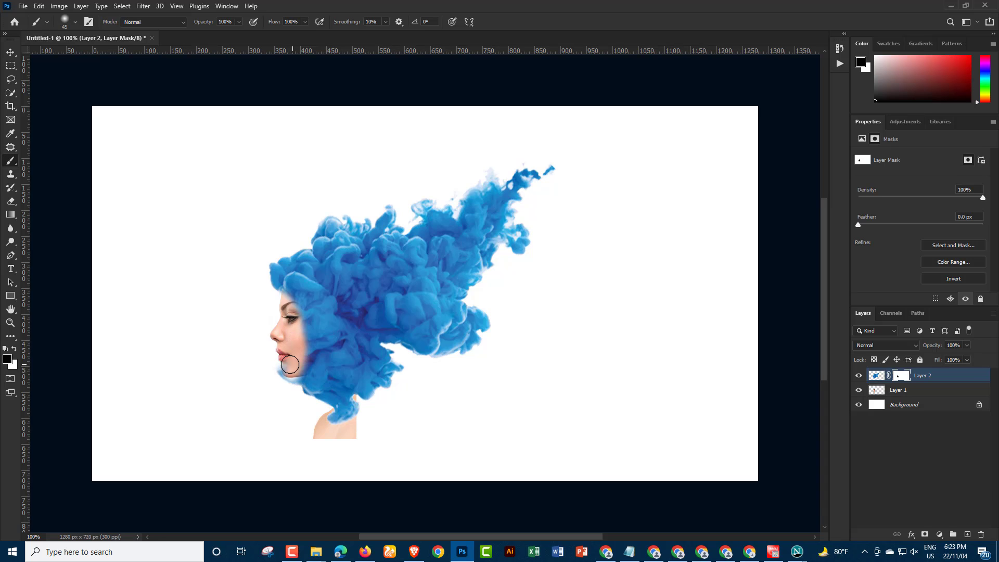
key(ctrl+z)
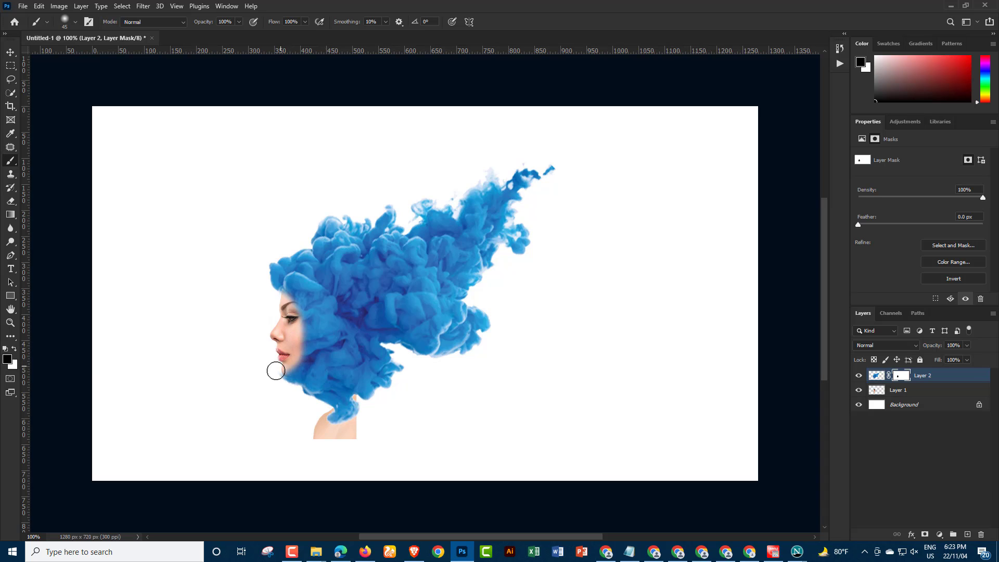
mouse_move(226, 365)
mouse_down()
mouse_move(306, 355)
mouse_move(274, 368)
mouse_move(276, 289)
mouse_move(295, 320)
mouse_move(297, 354)
mouse_up()
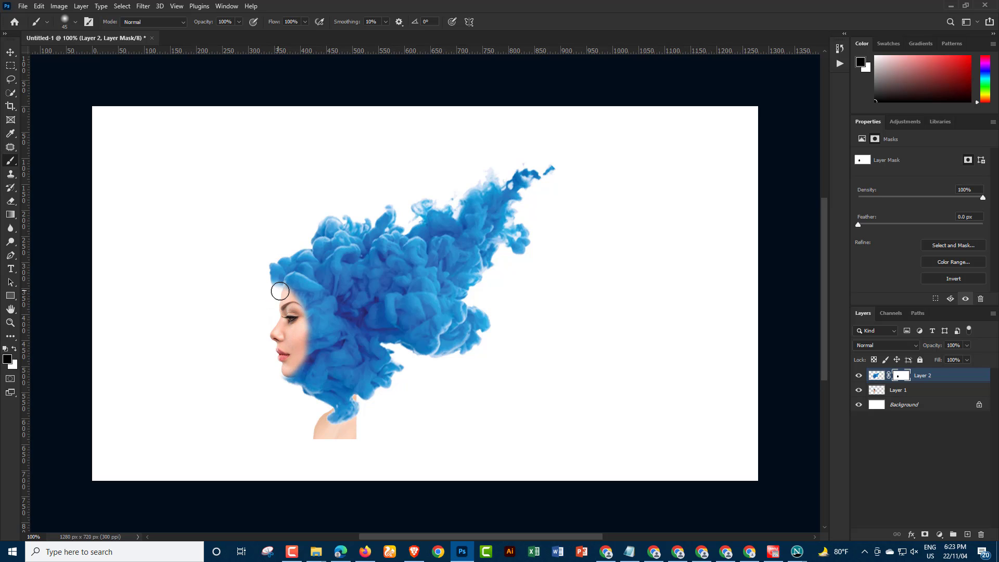
mouse_move(301, 310)
mouse_down()
mouse_move(301, 350)
mouse_move(263, 376)
mouse_move(265, 388)
mouse_move(304, 403)
mouse_move(253, 385)
mouse_move(296, 321)
mouse_move(287, 300)
mouse_move(301, 322)
mouse_move(290, 345)
mouse_up()
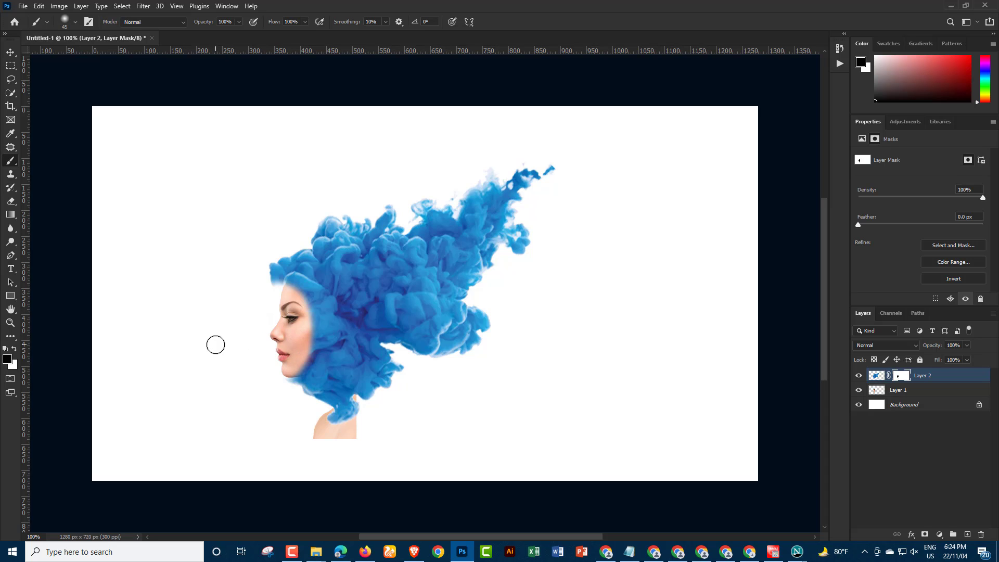
Step: Erase the neck skin showing below the smoke on the face layer
click(10, 202)
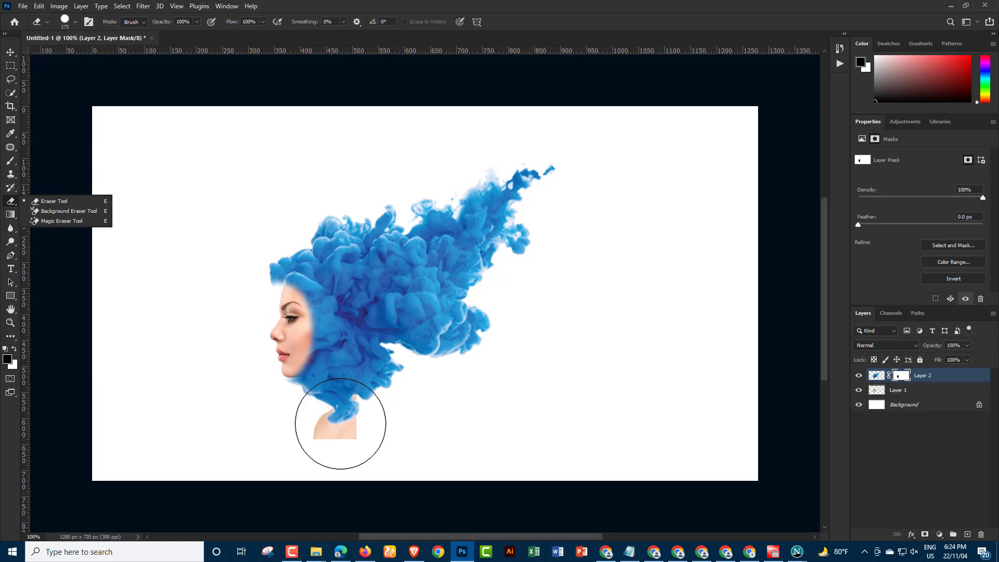
click(910, 394)
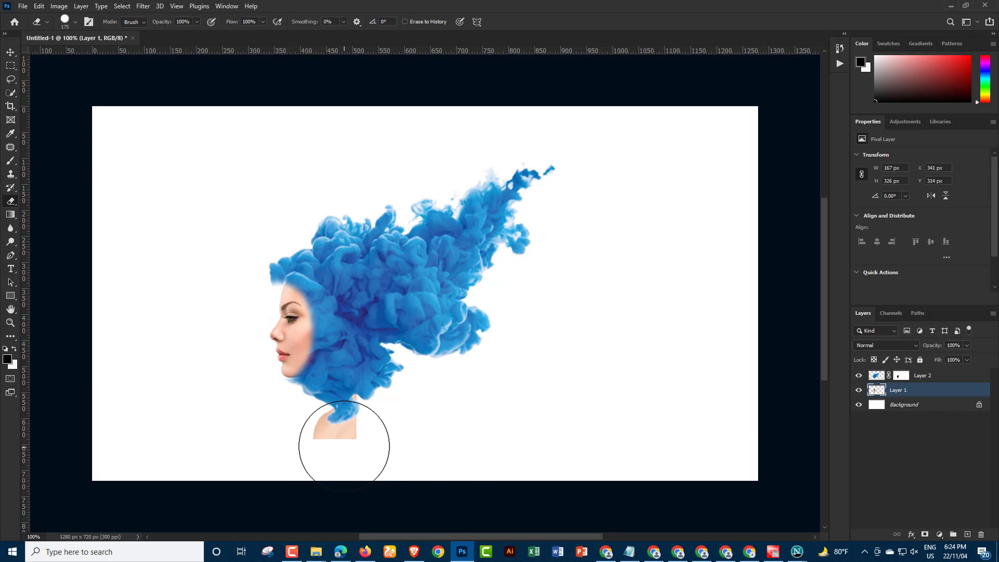
drag(341, 446, 356, 430)
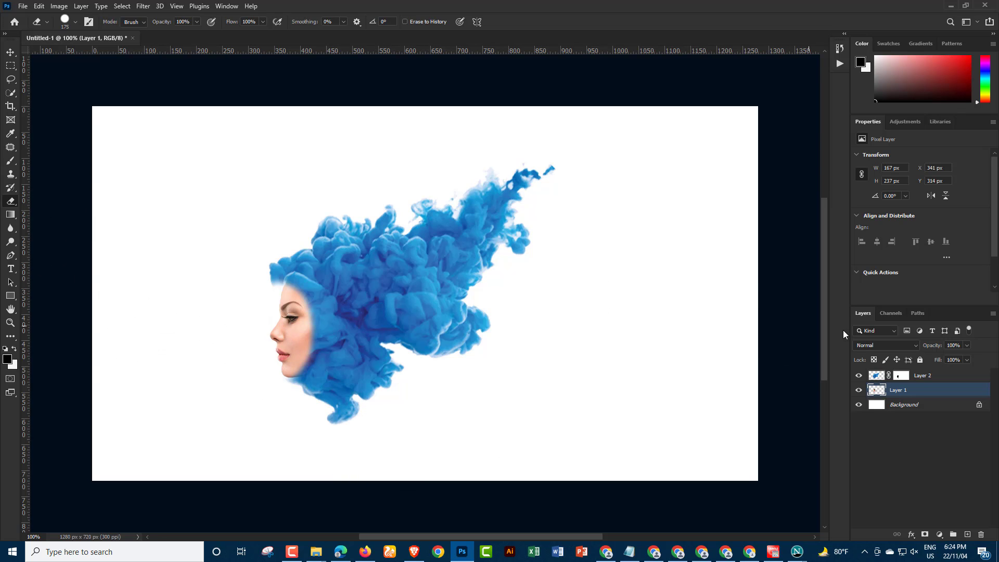
Step: Erase stray smoke around the forehead on the smoke layer with a smaller eraser
click(874, 375)
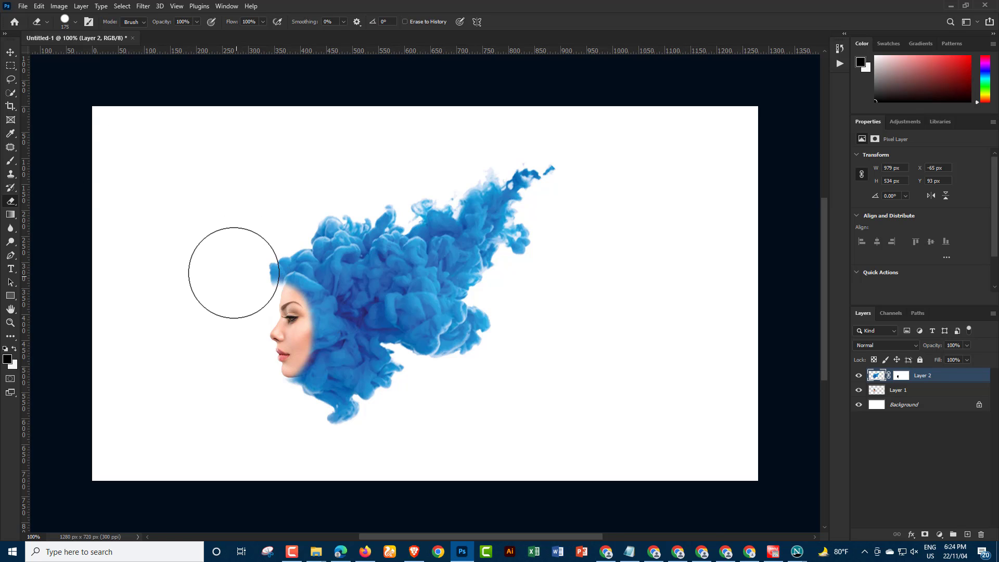
click(236, 271)
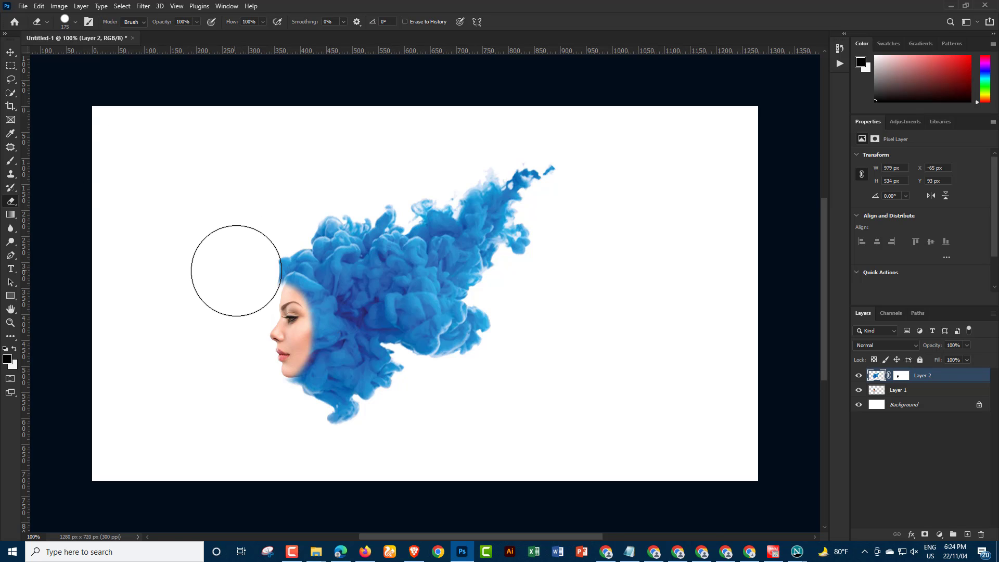
click(234, 284)
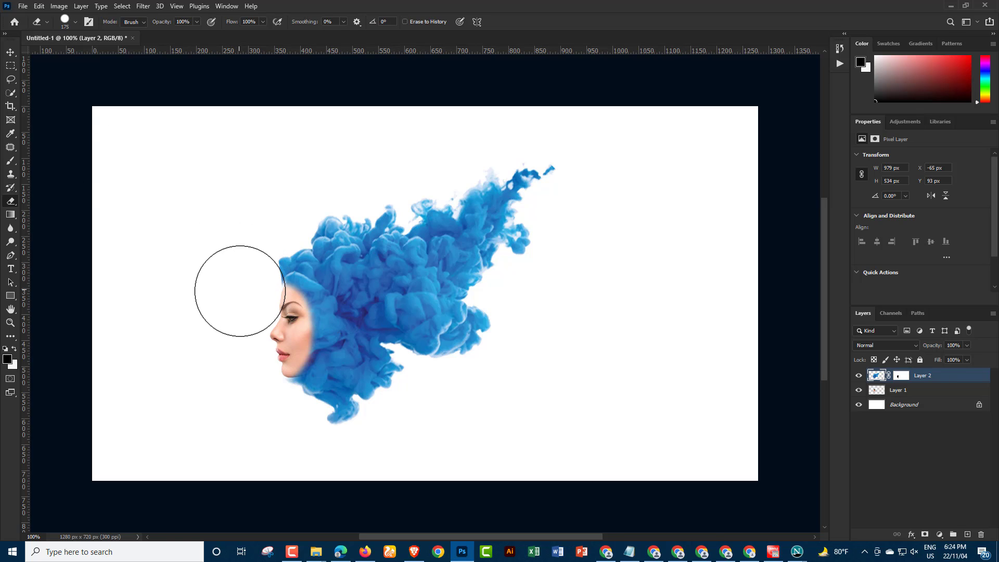
click(259, 318)
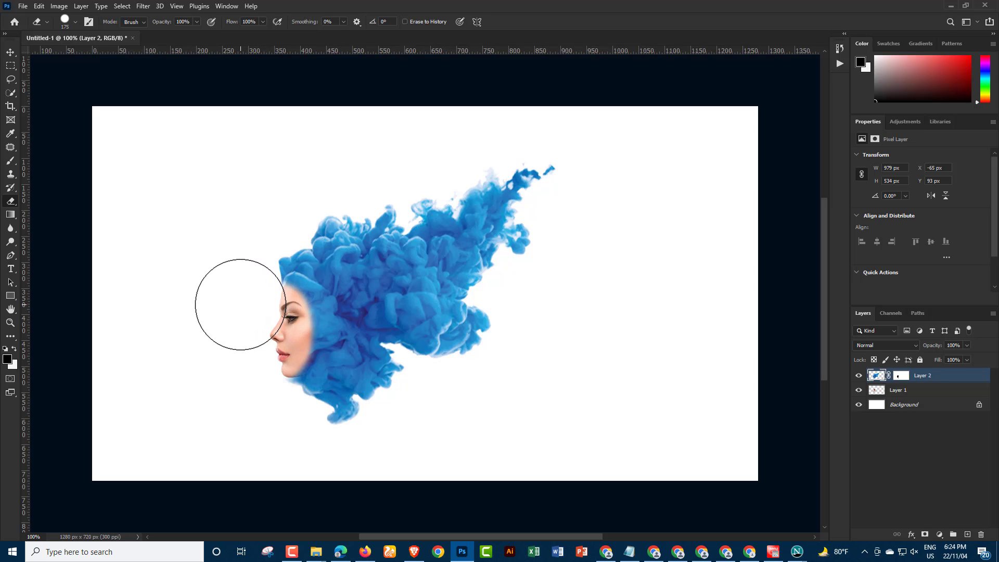
key(bracketleft)
key(bracketleft)
key(bracketleft)
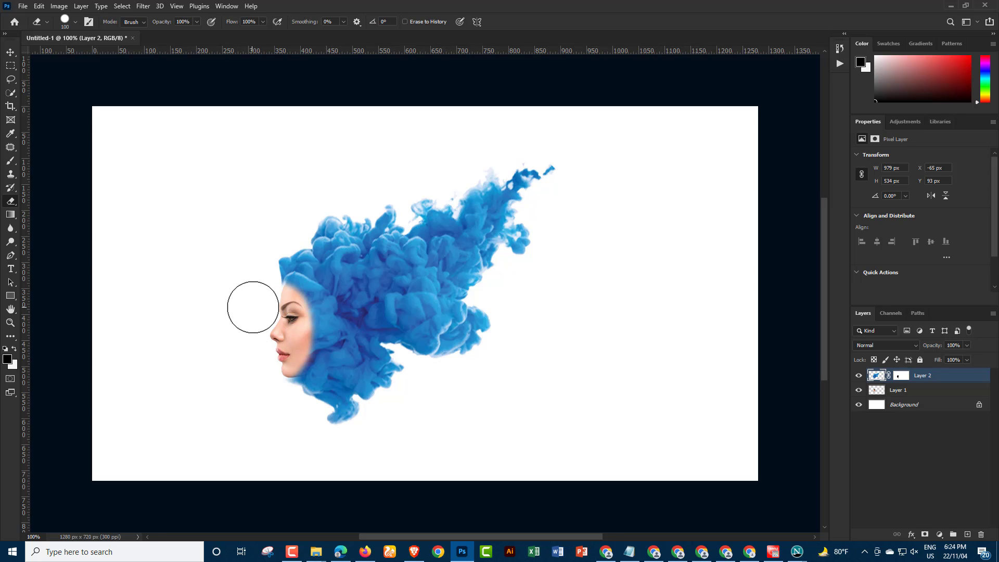
key(bracketleft)
key(bracketleft)
key(bracketleft)
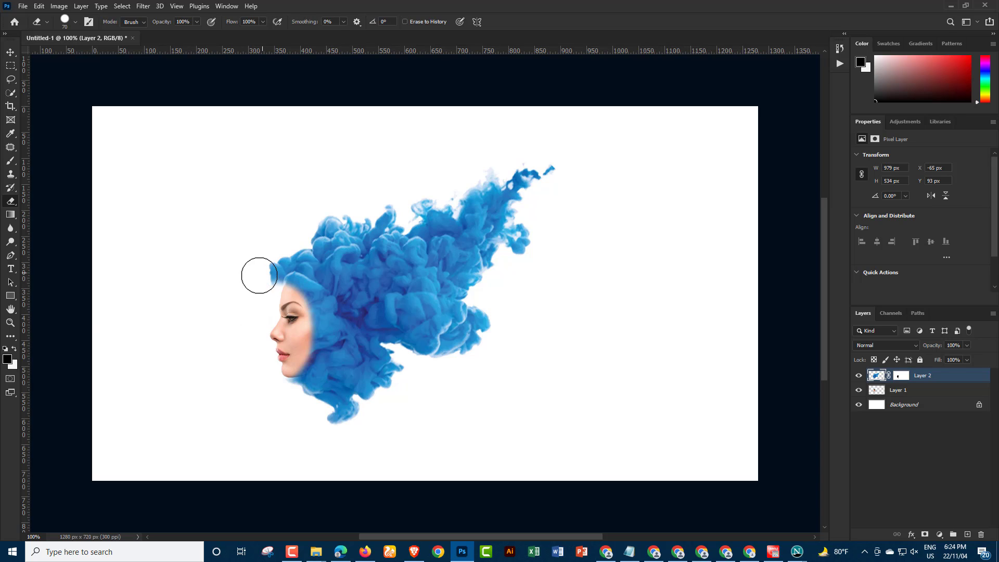
drag(257, 272, 267, 302)
click(12, 162)
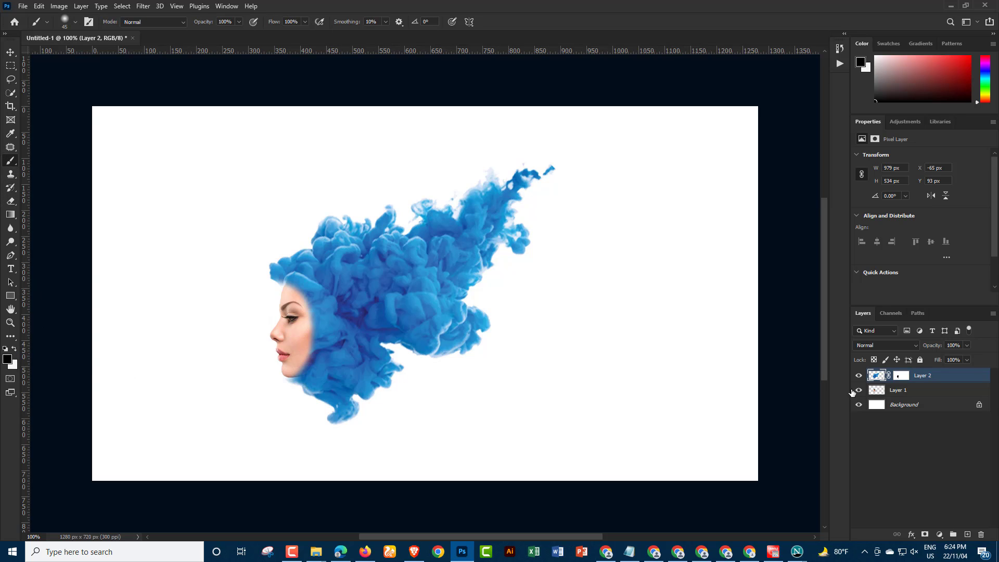
click(899, 376)
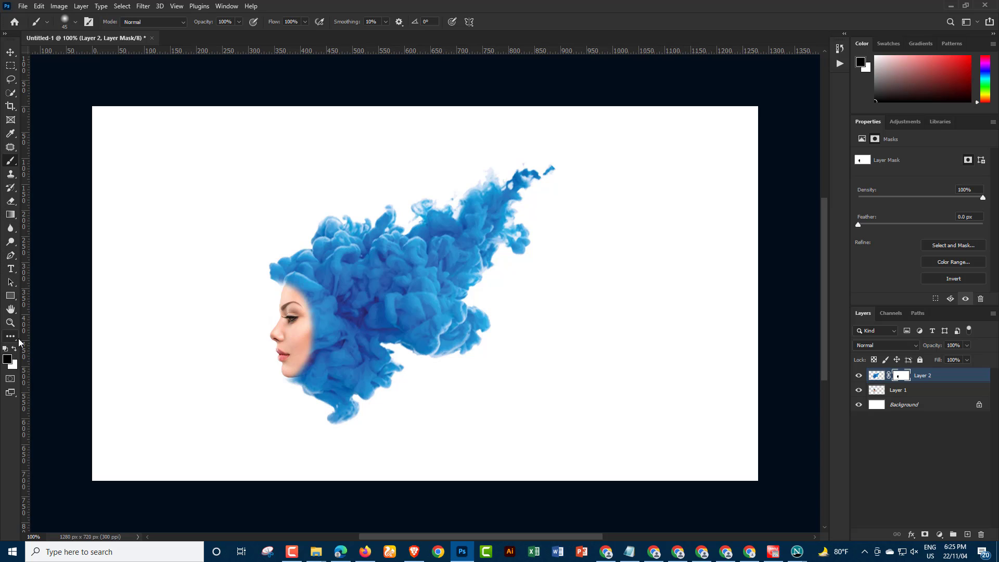
click(14, 353)
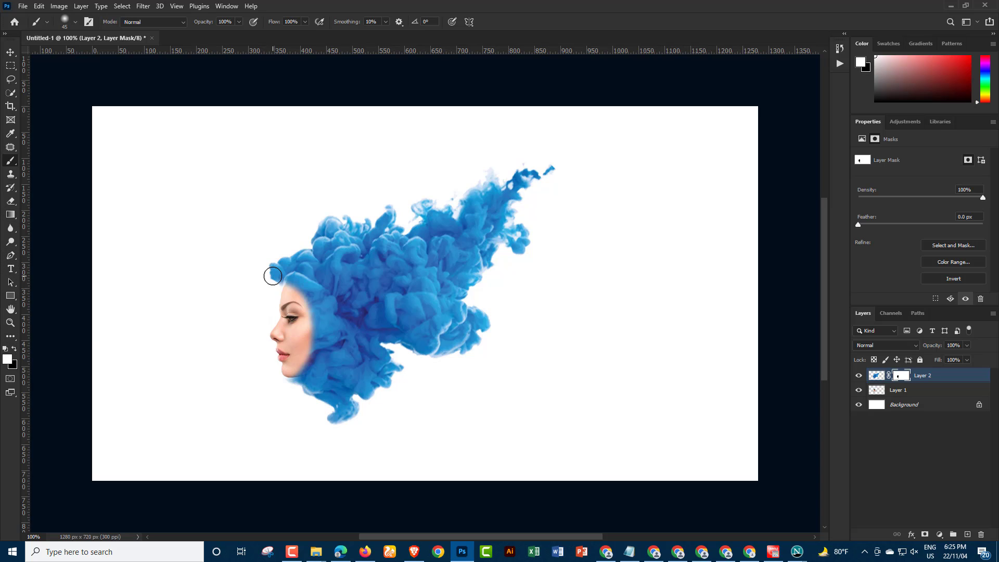
drag(274, 275, 309, 285)
click(877, 377)
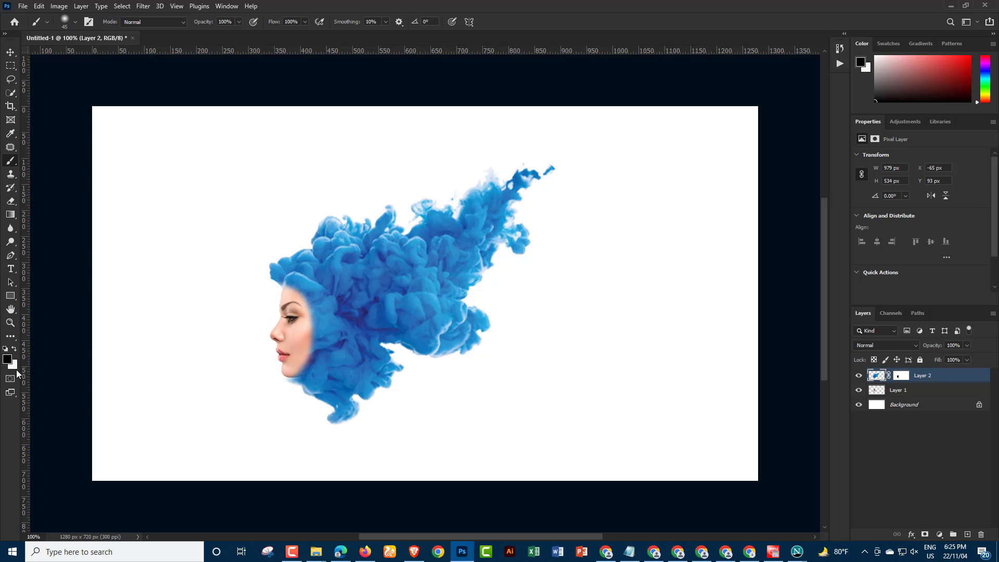
click(15, 348)
drag(265, 270, 236, 315)
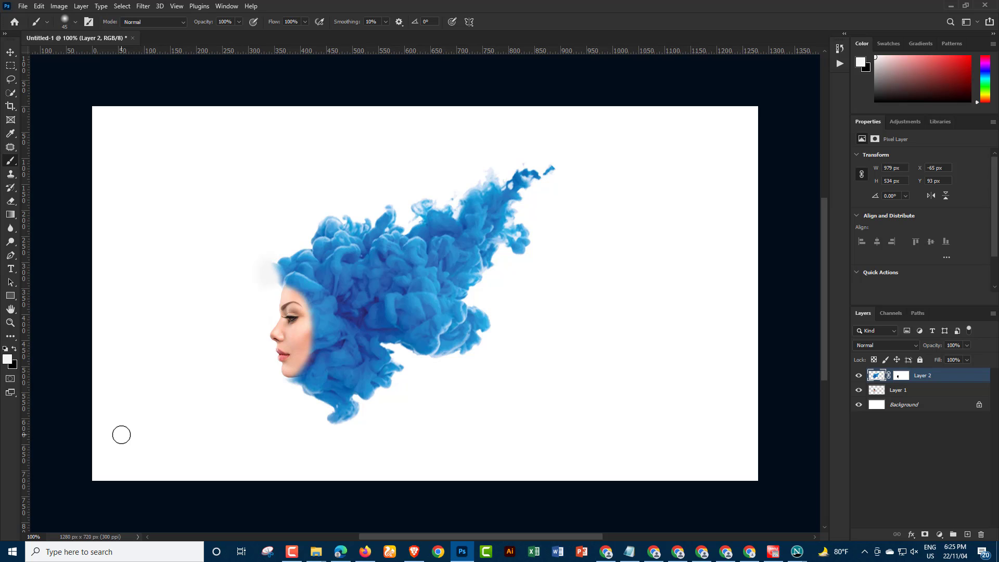
key(ctrl+z)
key(ctrl+z)
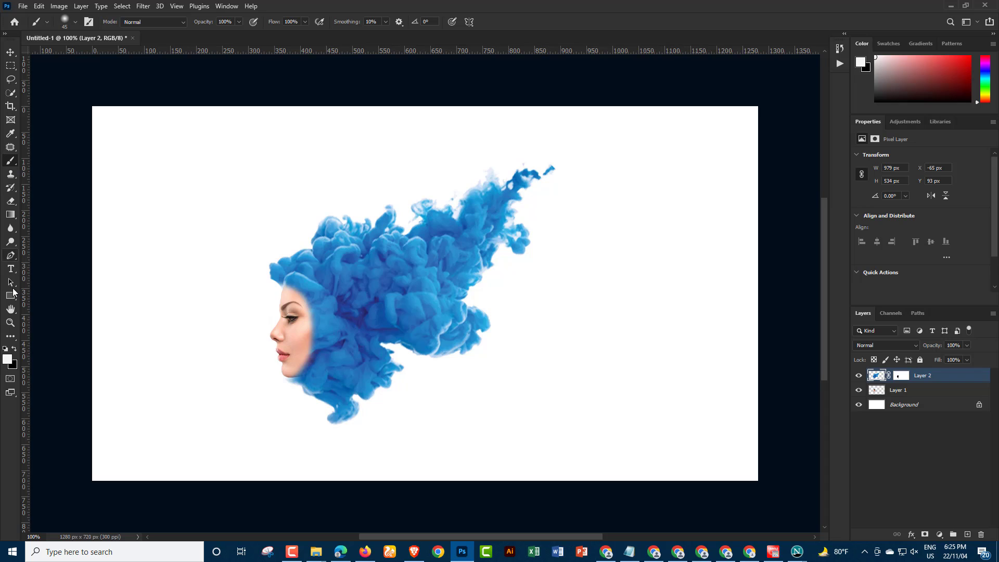
click(11, 201)
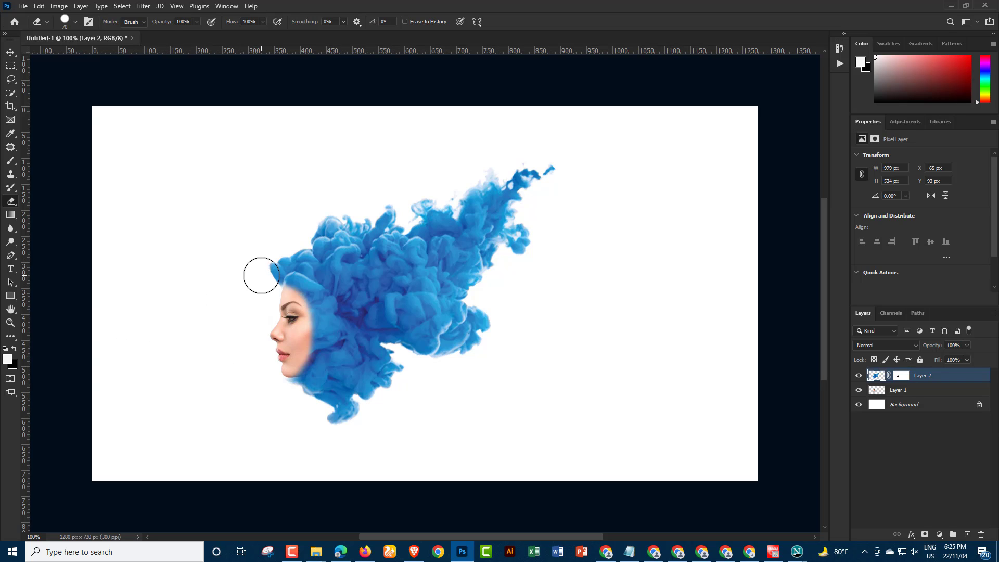
Step: Erase smoke at the cloud's left edge, zoom out, and set the eraser to medium size
drag(260, 275, 265, 270)
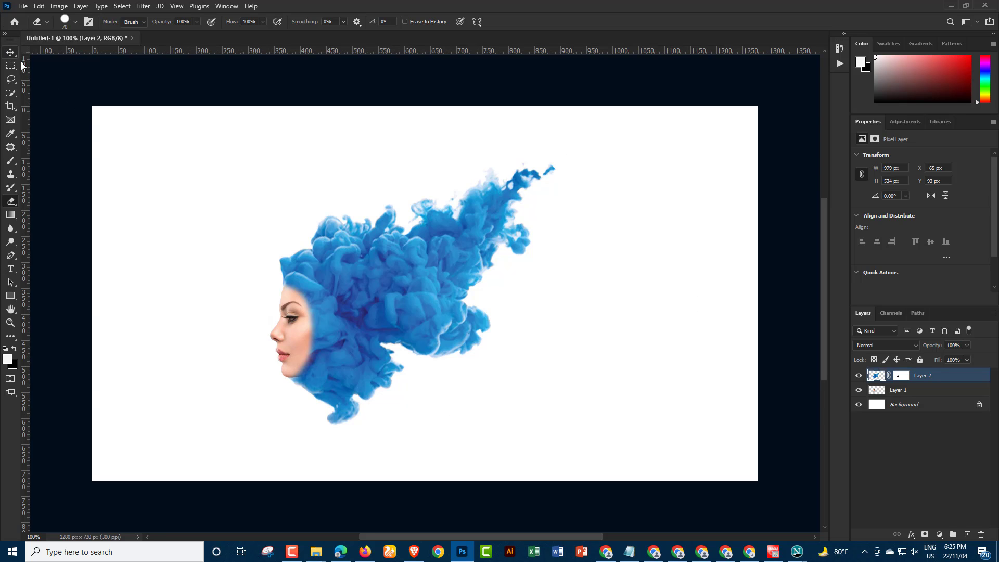
key(ctrl+minus)
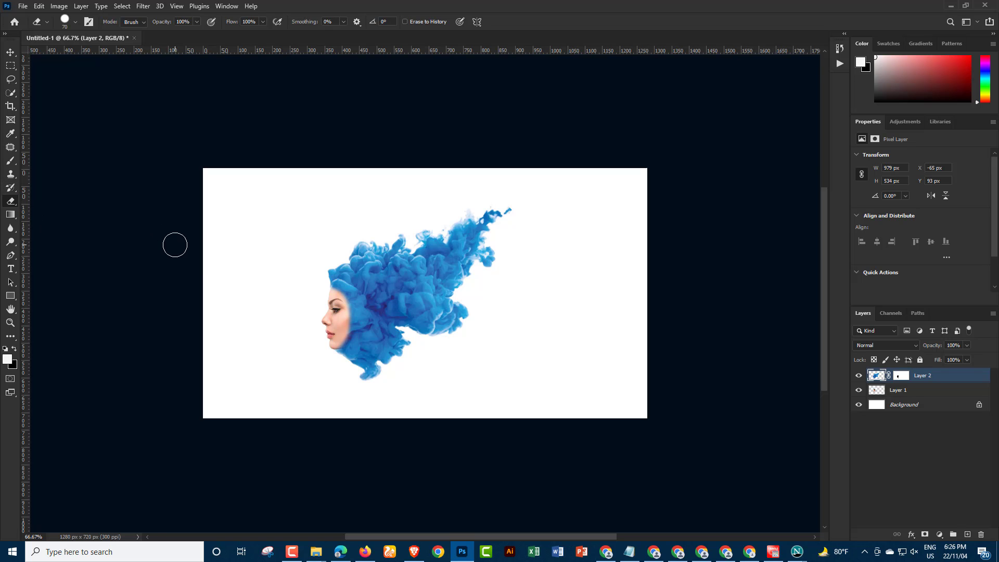
key(bracketright)
key(bracketright)
key(bracketright)
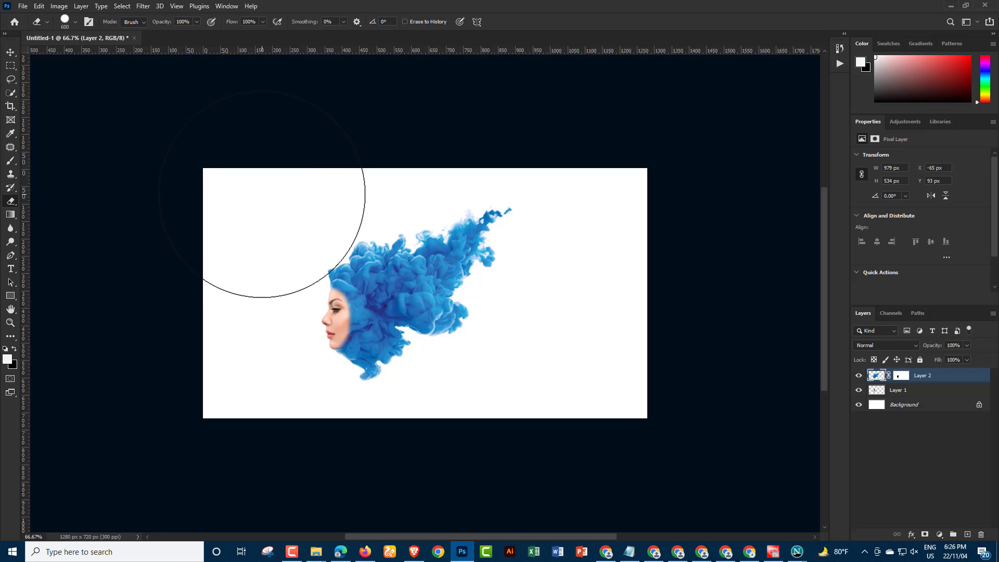
key(bracketleft)
key(bracketleft)
key(bracketleft)
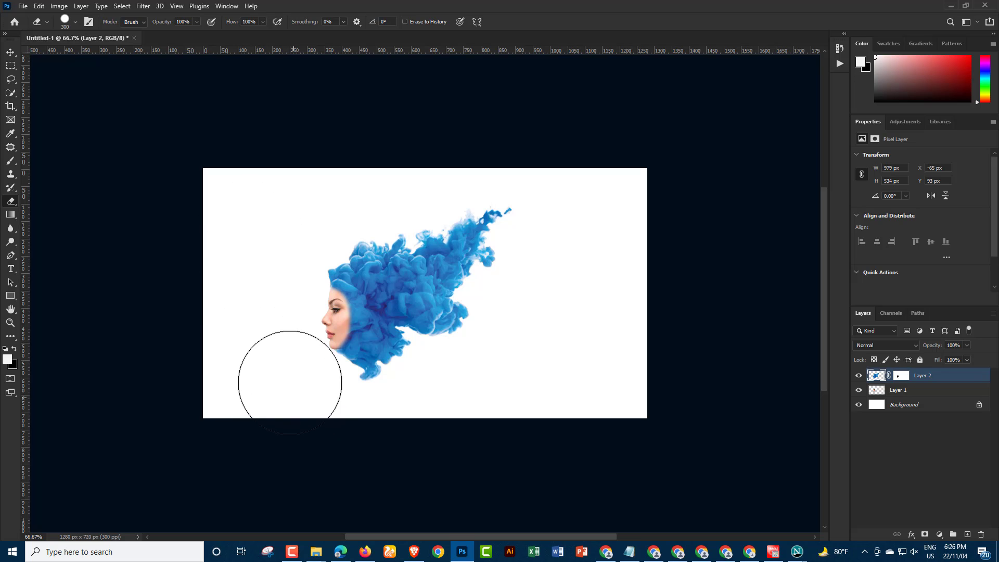
Step: Add a magenta Solid Color fill layer just above the Background layer
click(10, 59)
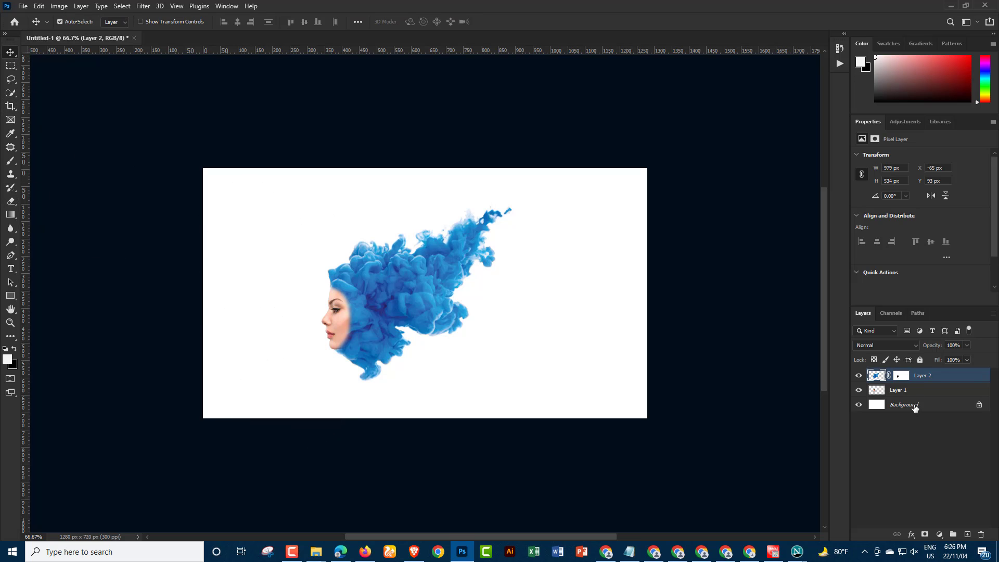
click(915, 407)
click(940, 535)
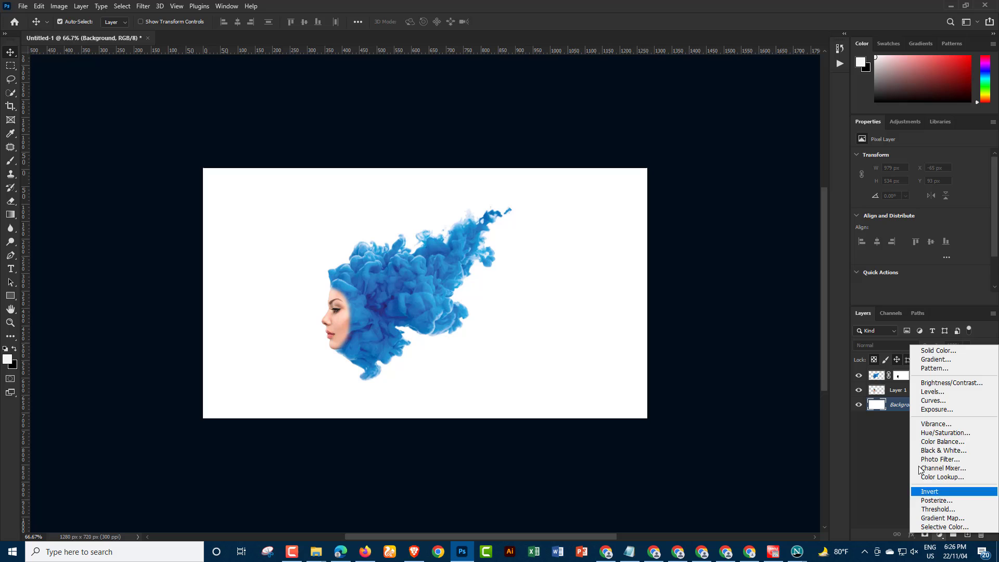
click(931, 352)
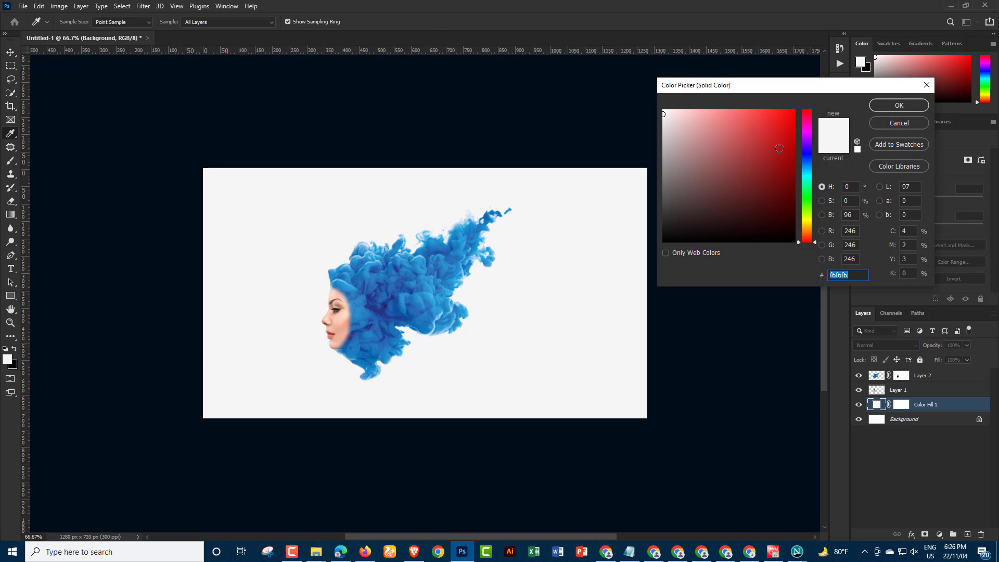
click(780, 148)
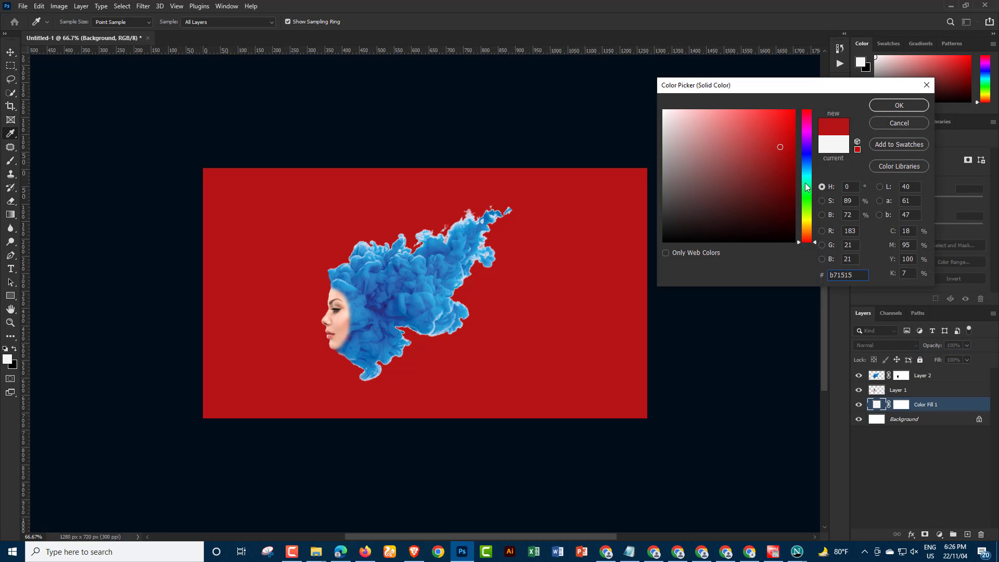
drag(805, 183, 808, 135)
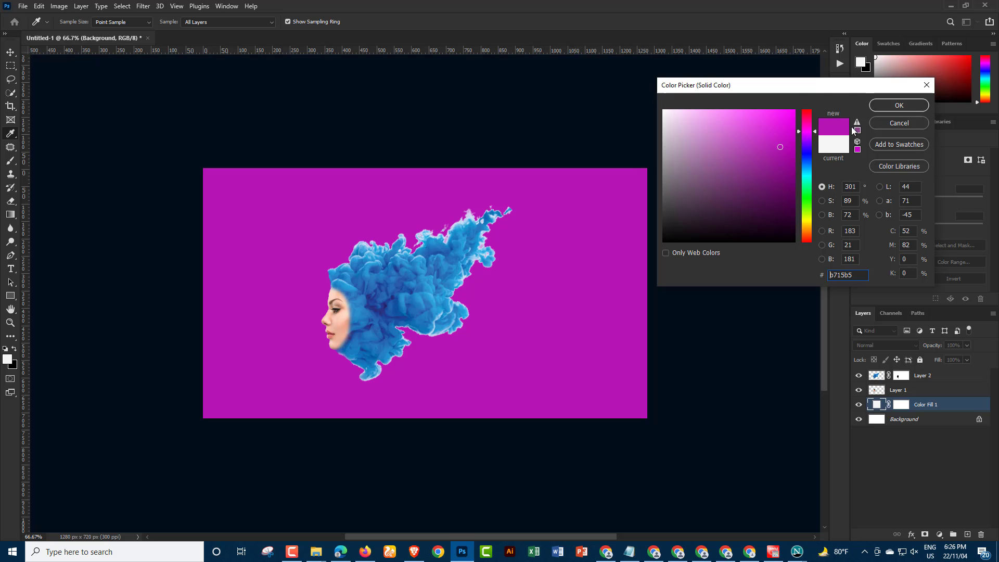
click(909, 106)
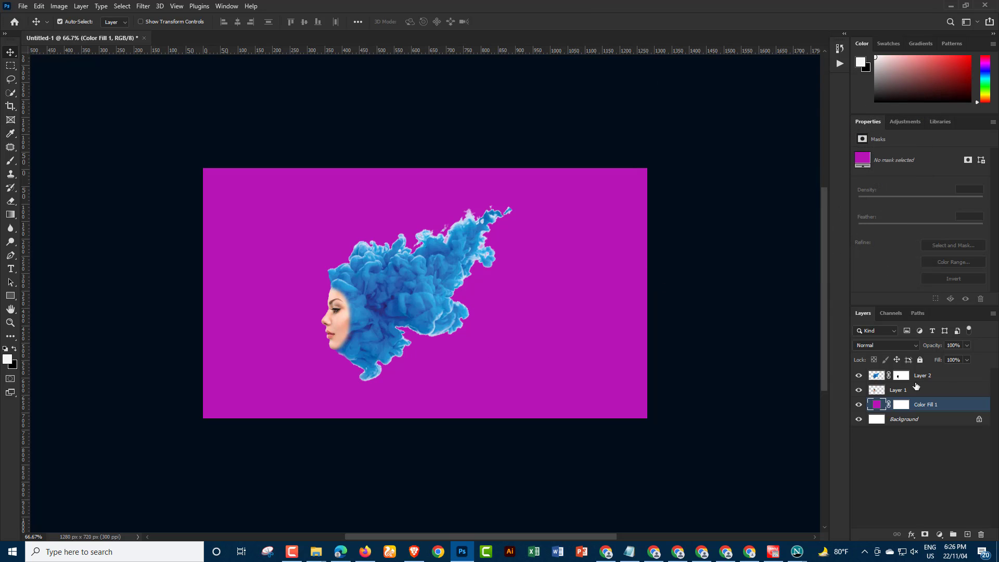
Step: Apply Levels to the smoke layer: deeper shadows, darker midtones, brighter highlights
click(872, 377)
key(ctrl+l)
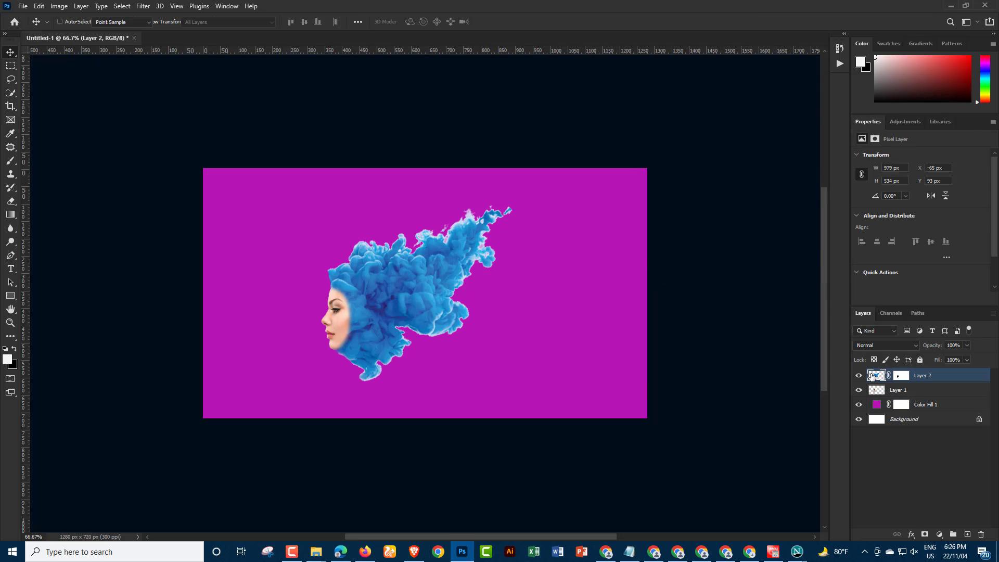
drag(836, 178, 847, 179)
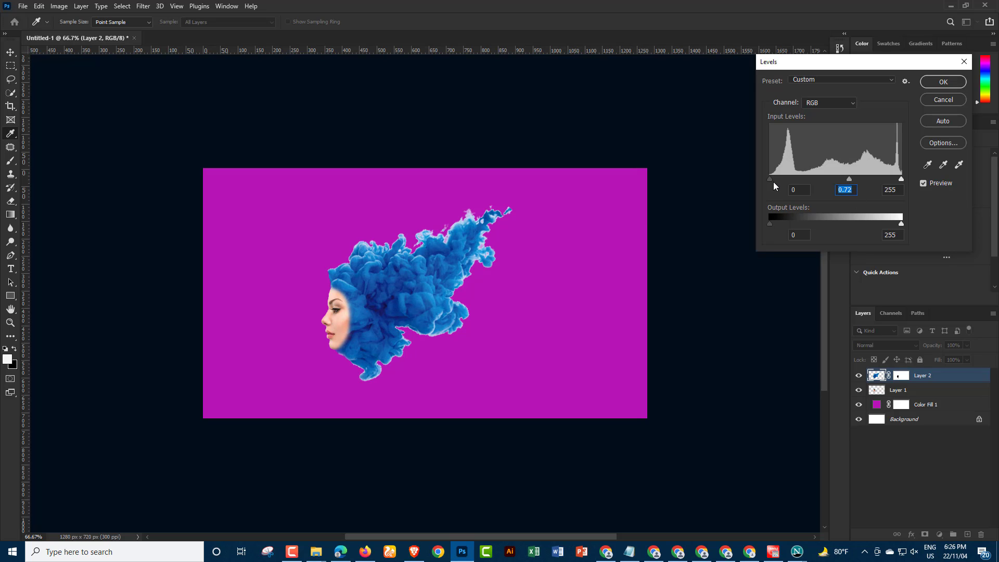
drag(772, 179, 778, 178)
drag(896, 179, 892, 178)
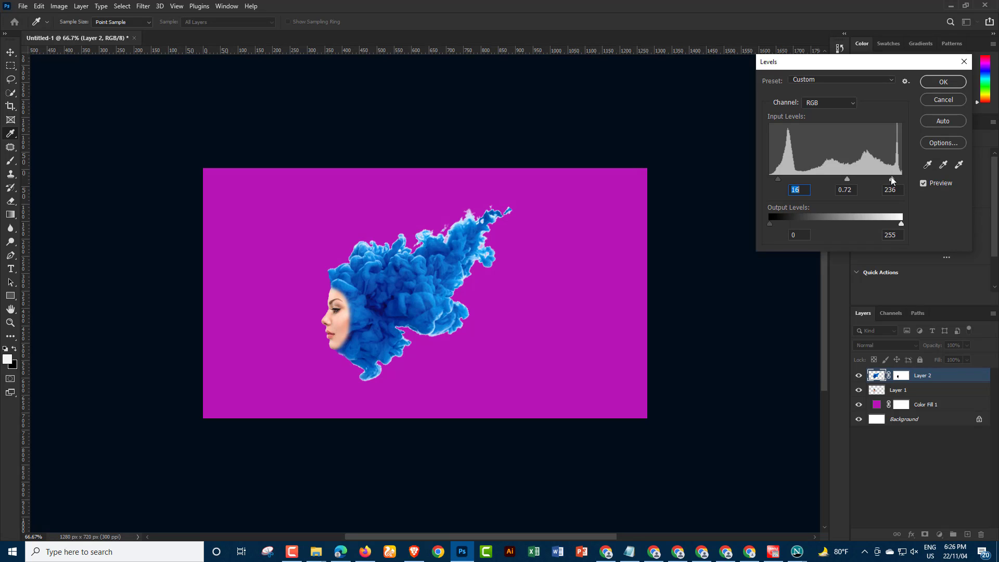
click(943, 82)
Step: Darken the face layer's midtones with Levels
click(880, 397)
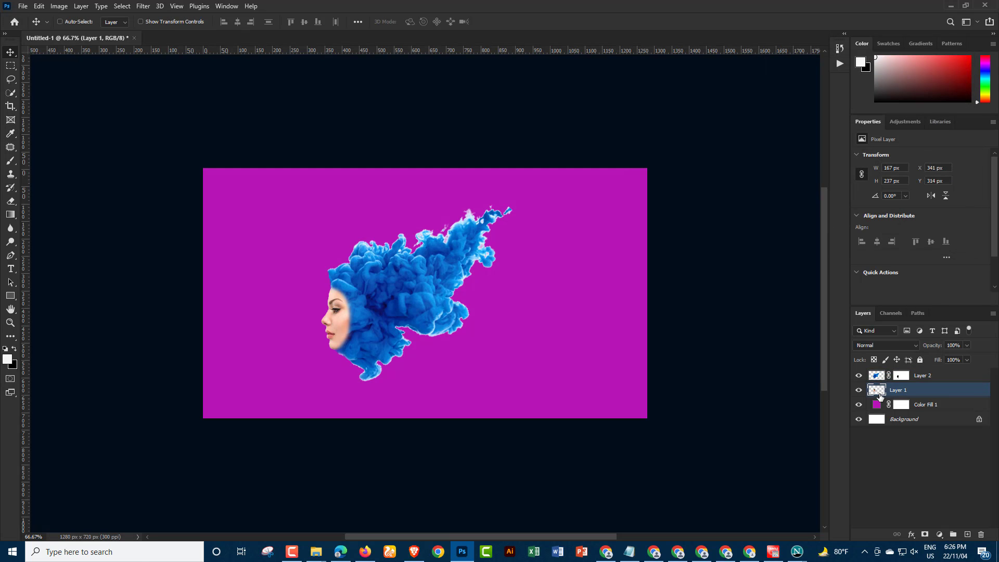
key(ctrl+l)
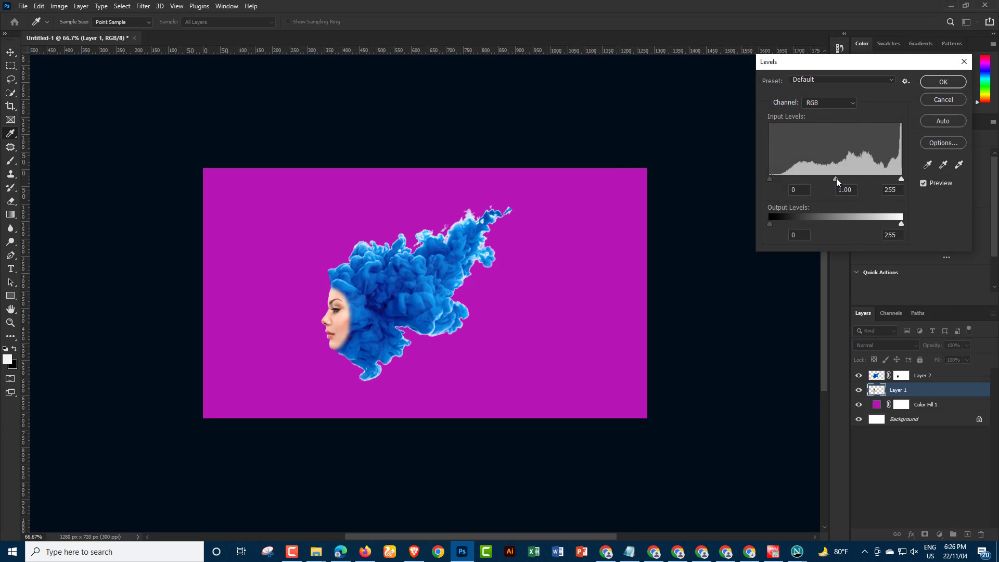
drag(836, 179, 888, 179)
click(944, 81)
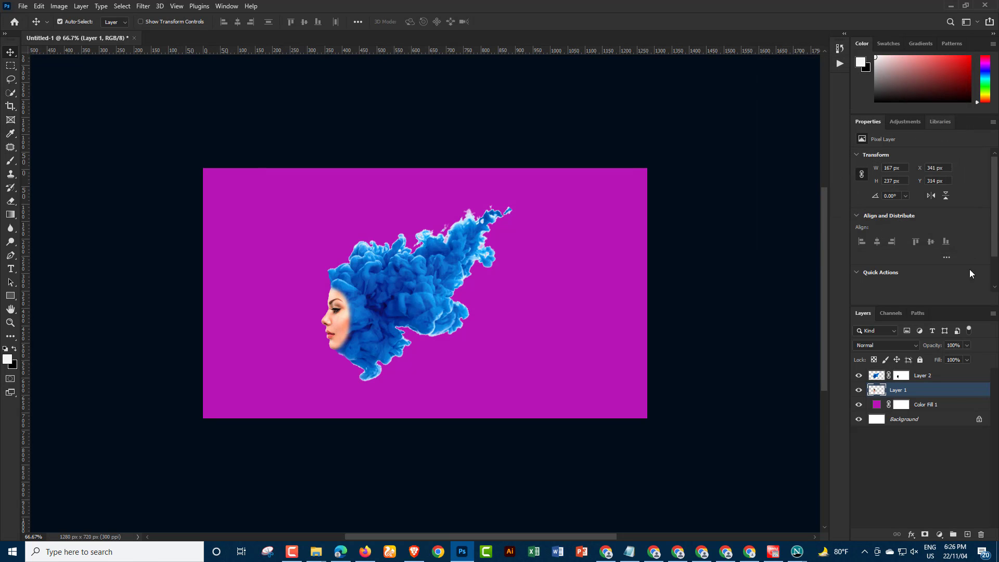
click(876, 404)
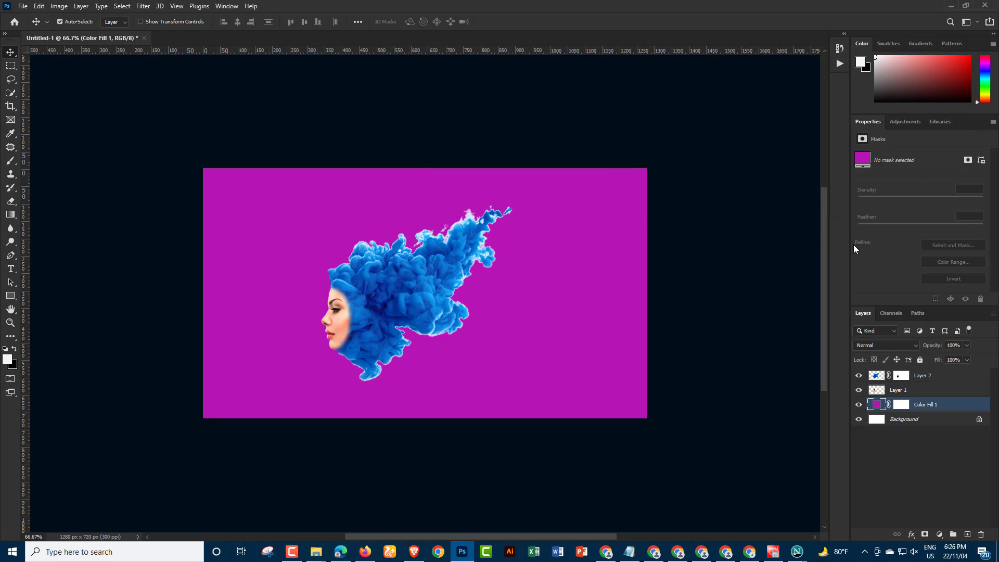
Step: Change the Color Fill 1 background colour from magenta to deep violet #4e0678
double_click(879, 405)
click(789, 180)
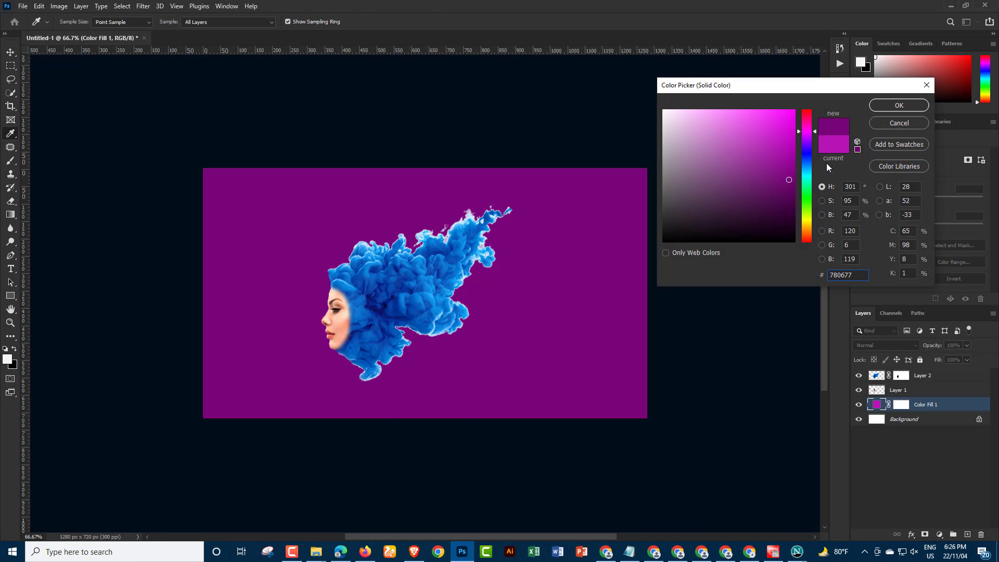
mouse_move(805, 151)
mouse_down()
mouse_move(807, 132)
mouse_move(812, 251)
mouse_up()
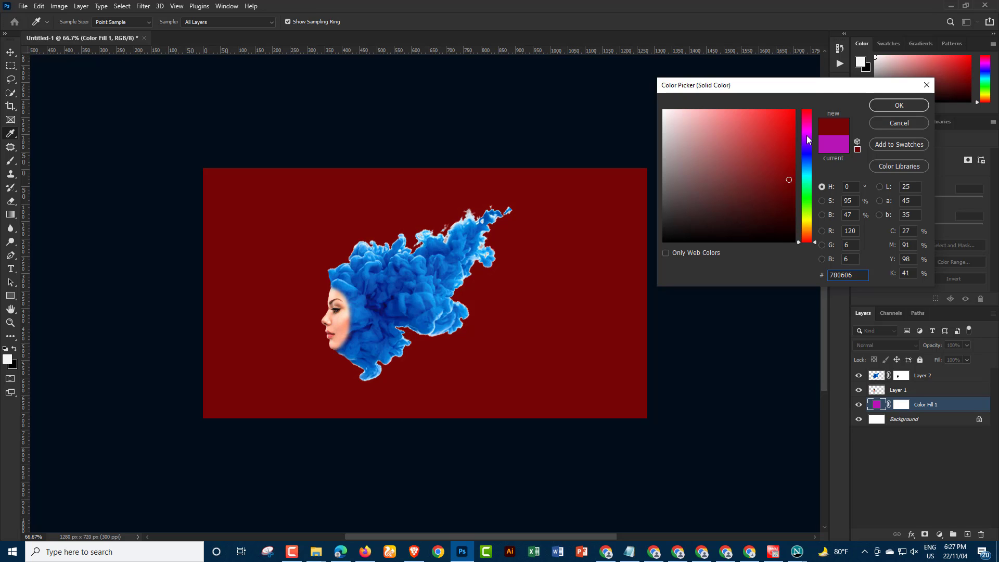
mouse_move(807, 136)
mouse_down()
mouse_move(807, 128)
mouse_move(806, 144)
mouse_up()
click(898, 105)
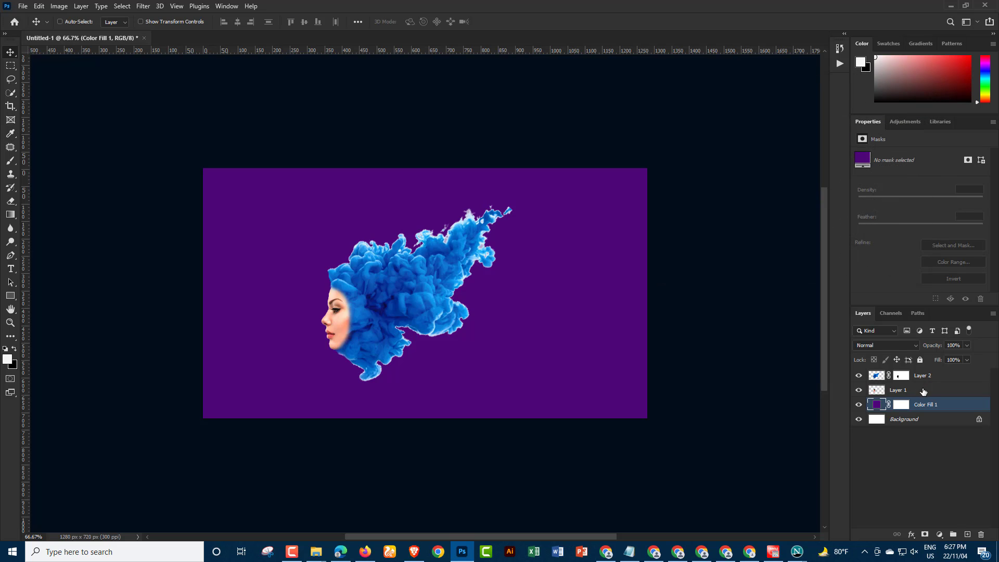
Step: Scale Layer 1 and Layer 2 together to about 126% and shift them left
click(923, 391)
key(ctrl+t)
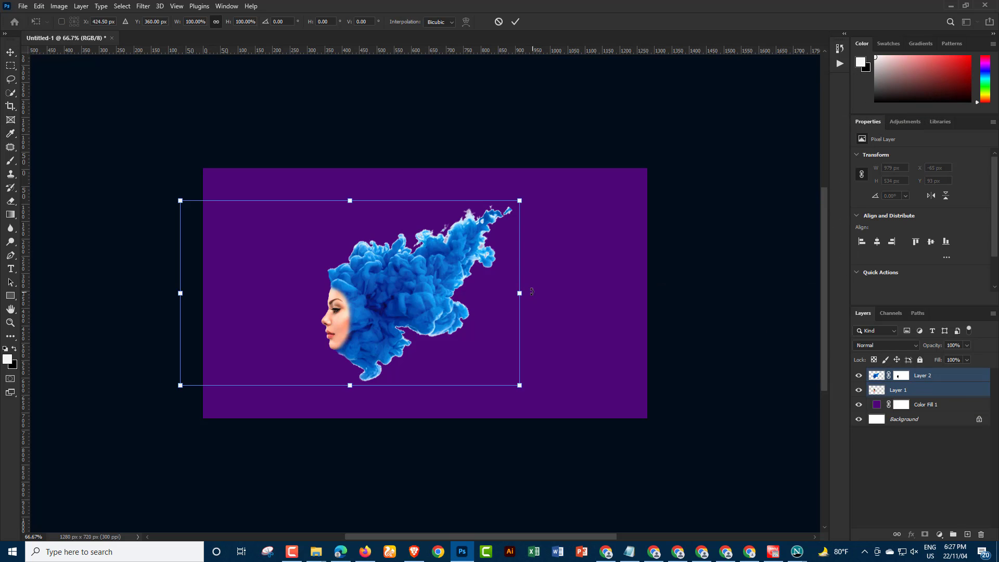
drag(519, 294, 607, 293)
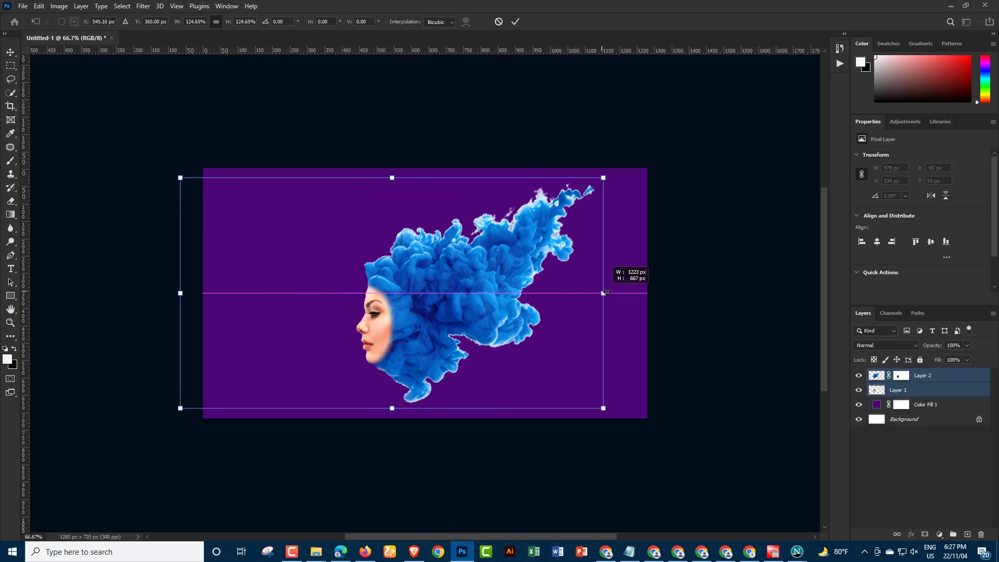
drag(510, 299, 468, 303)
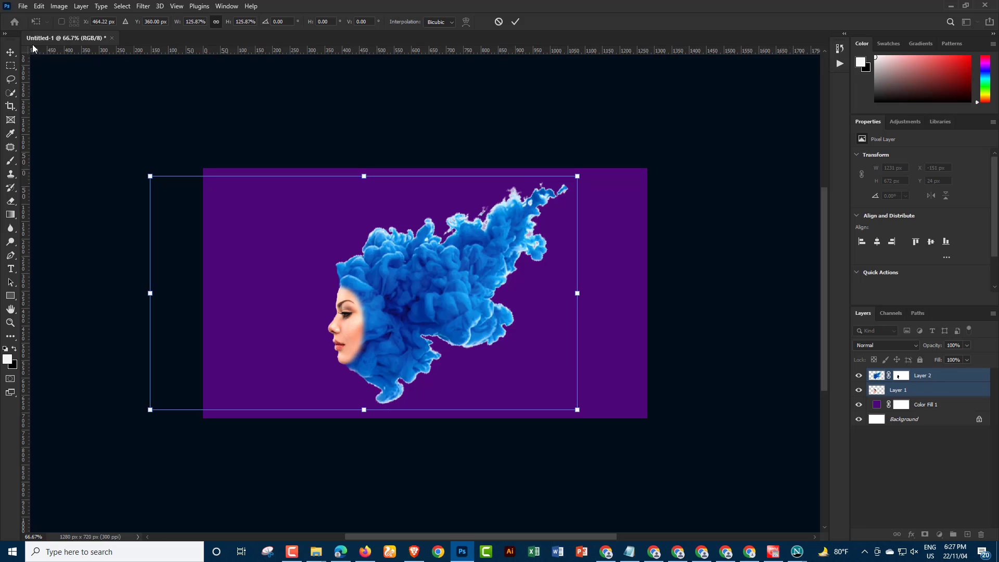
click(10, 52)
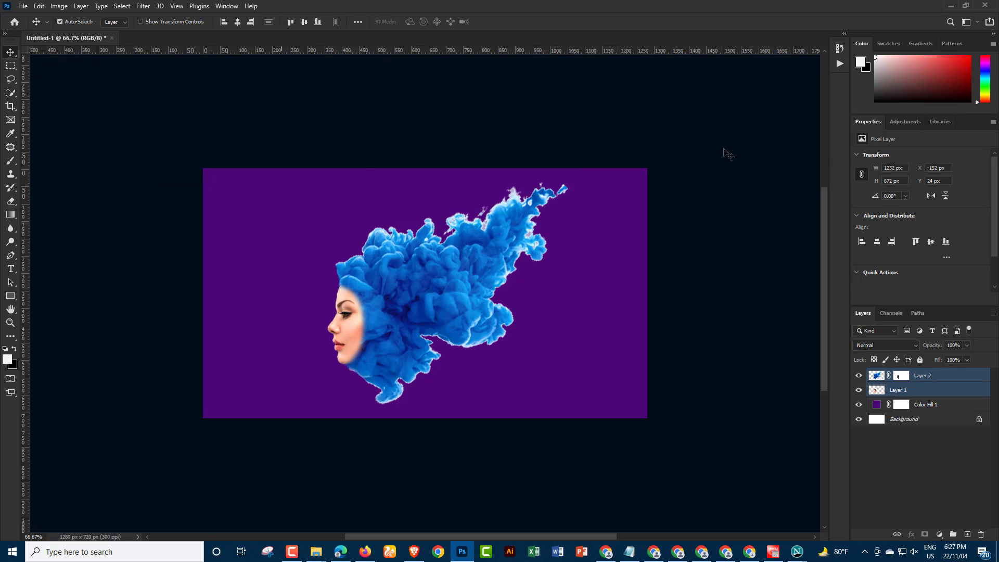
key(ctrl+plus)
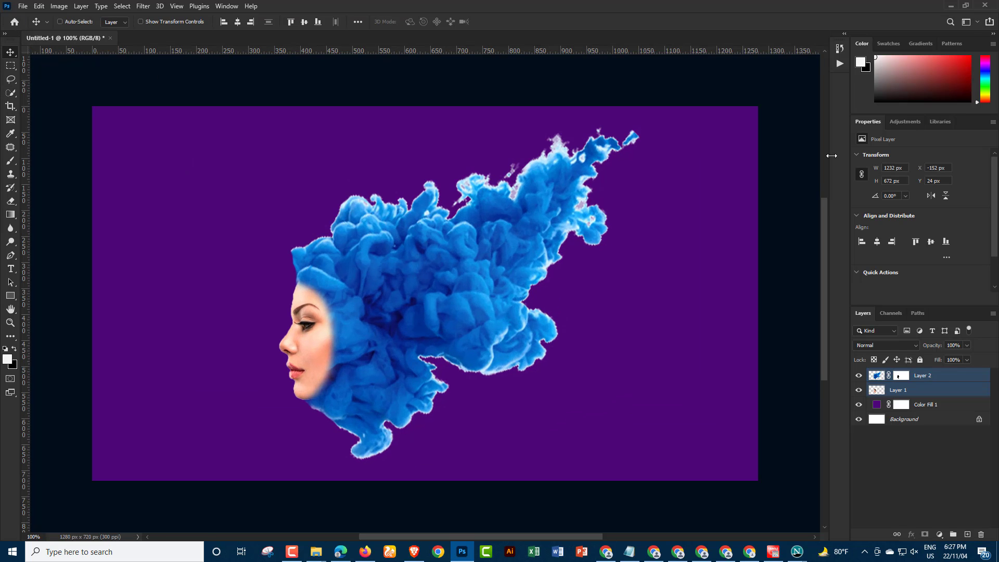
key(ctrl+minus)
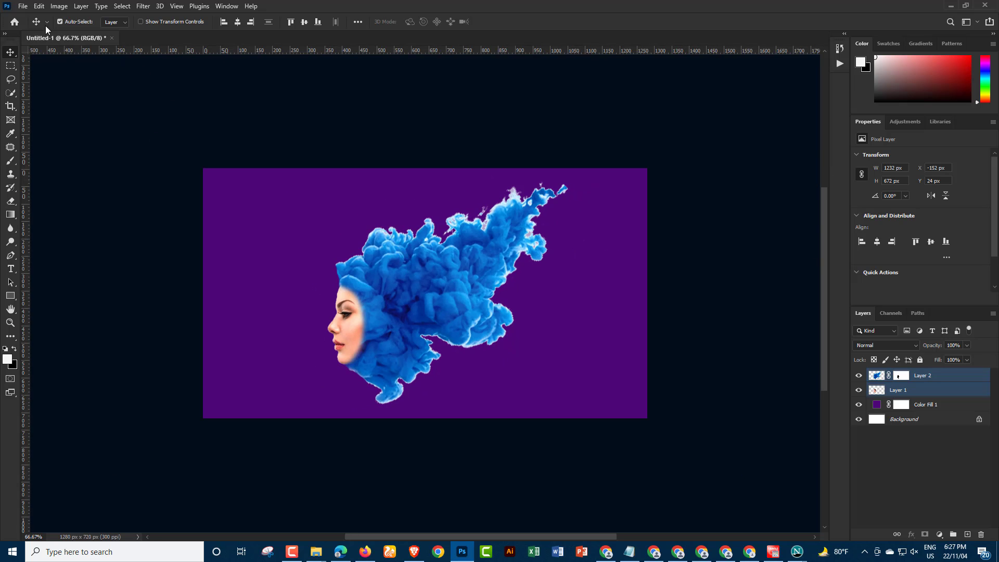
Step: Save a JPEG copy named 'ok' in New folder (5), then minimize Photoshop
click(23, 5)
click(42, 130)
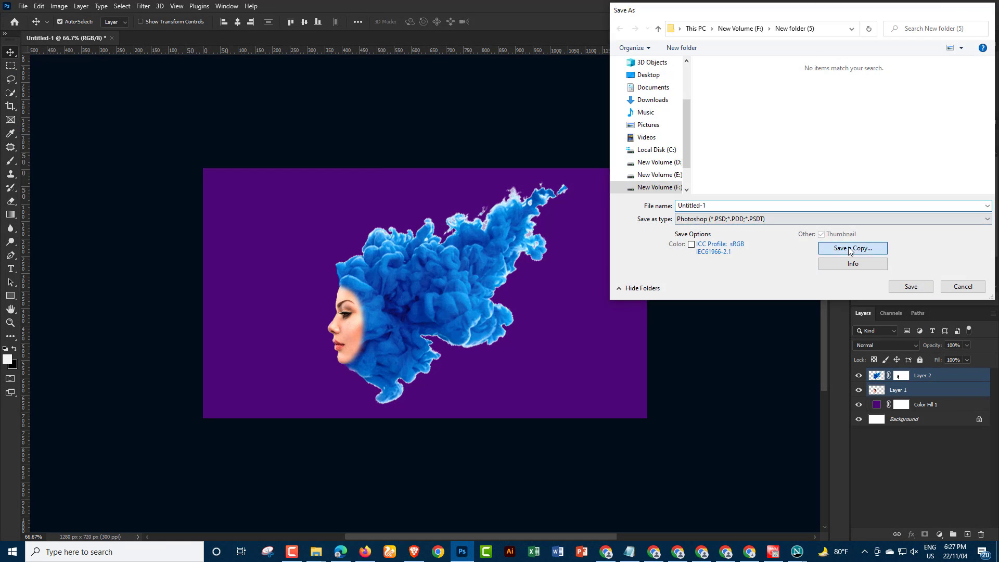
click(850, 249)
click(773, 219)
click(739, 301)
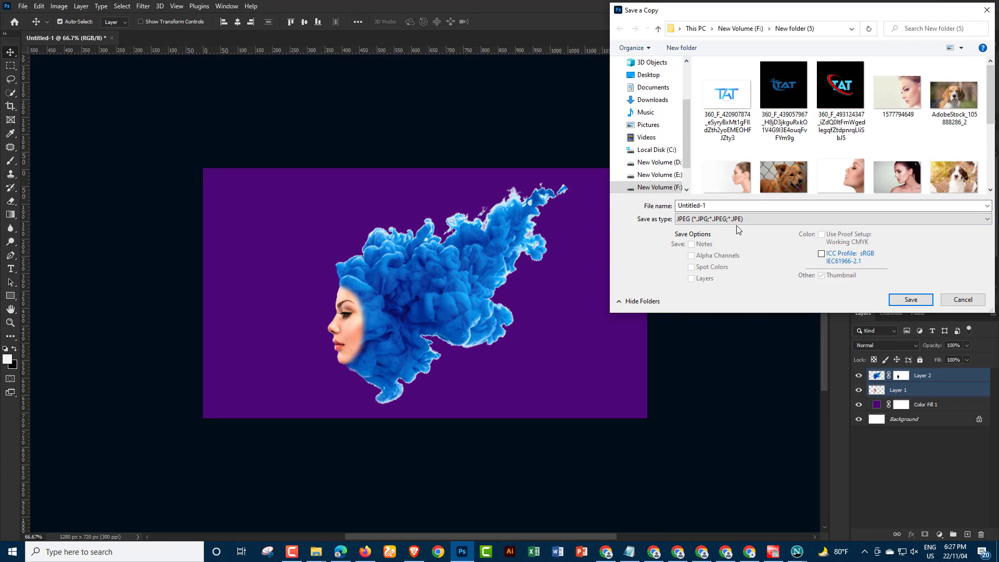
double_click(725, 206)
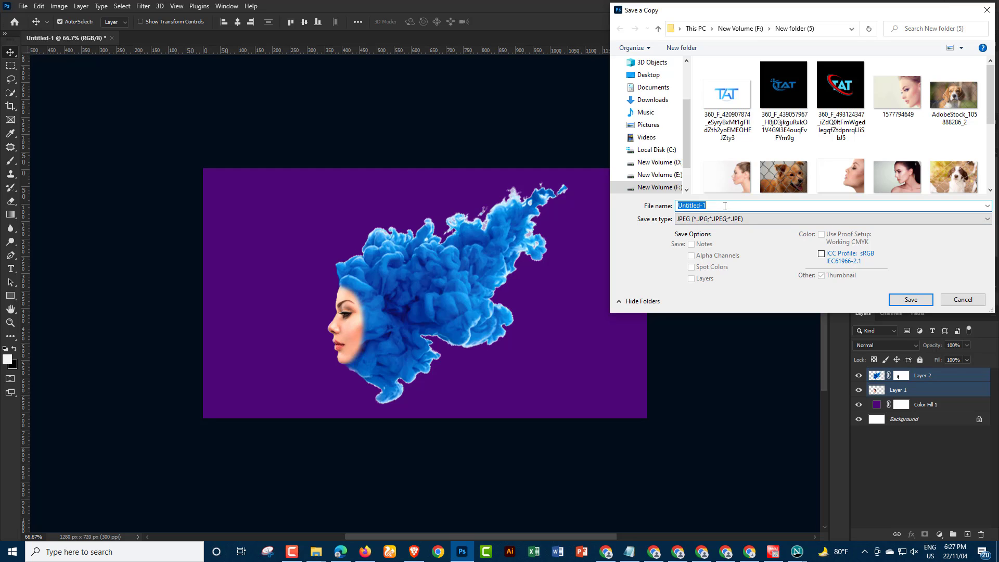
text(ok.)
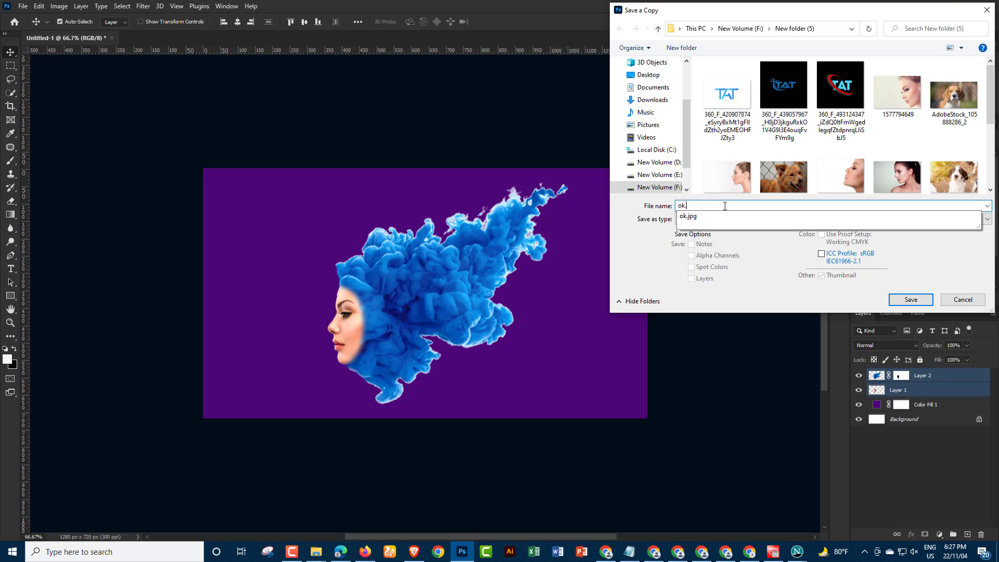
key(Return)
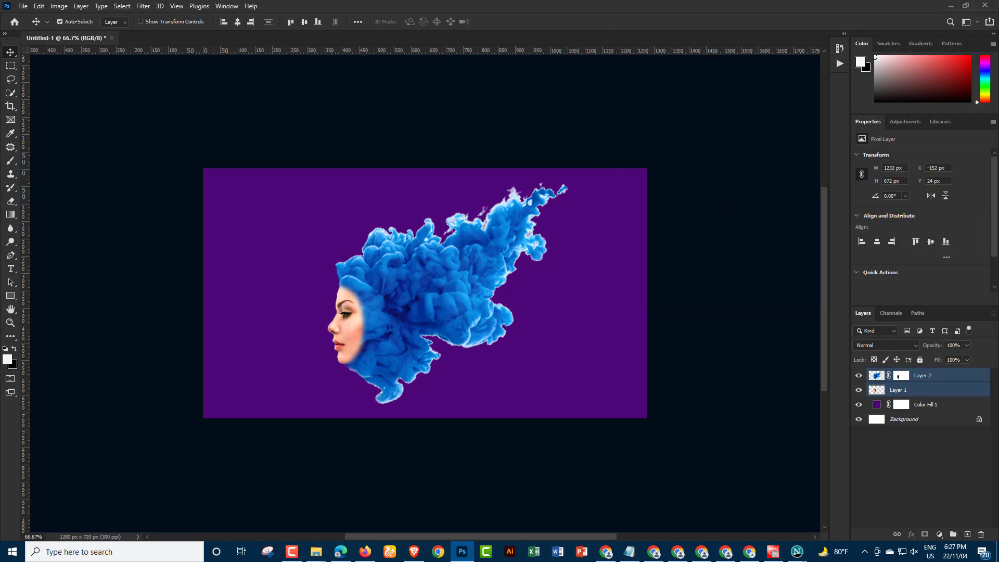
click(544, 140)
key(ctrl+1)
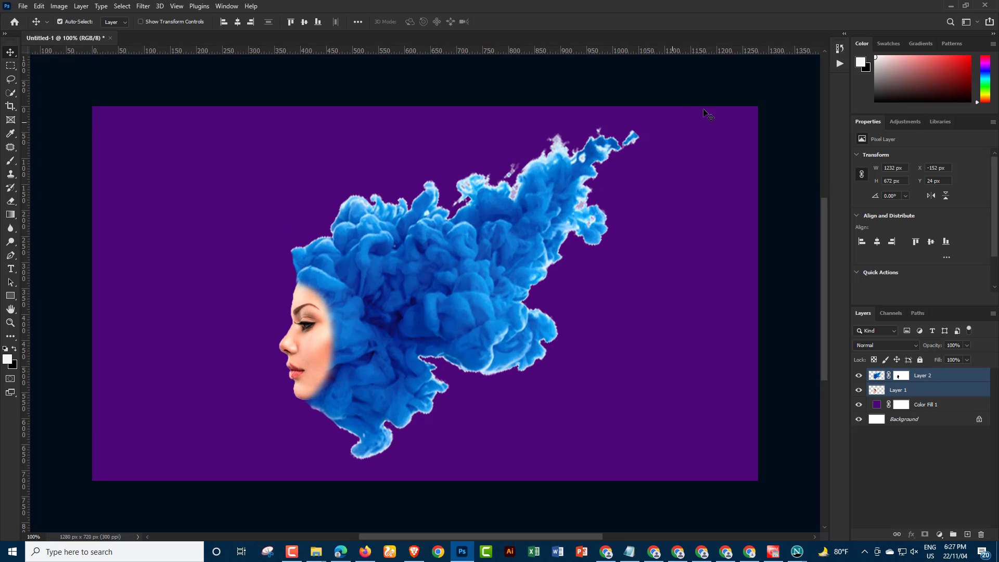
click(951, 5)
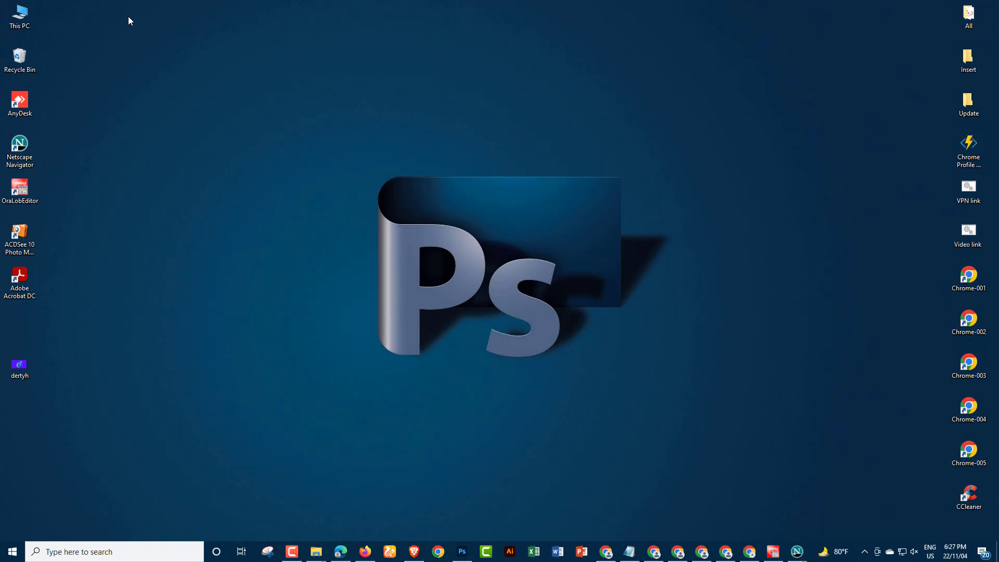
Step: Browse This PC to New Volume (F:) > New folder (5) and preview ok.1
double_click(22, 18)
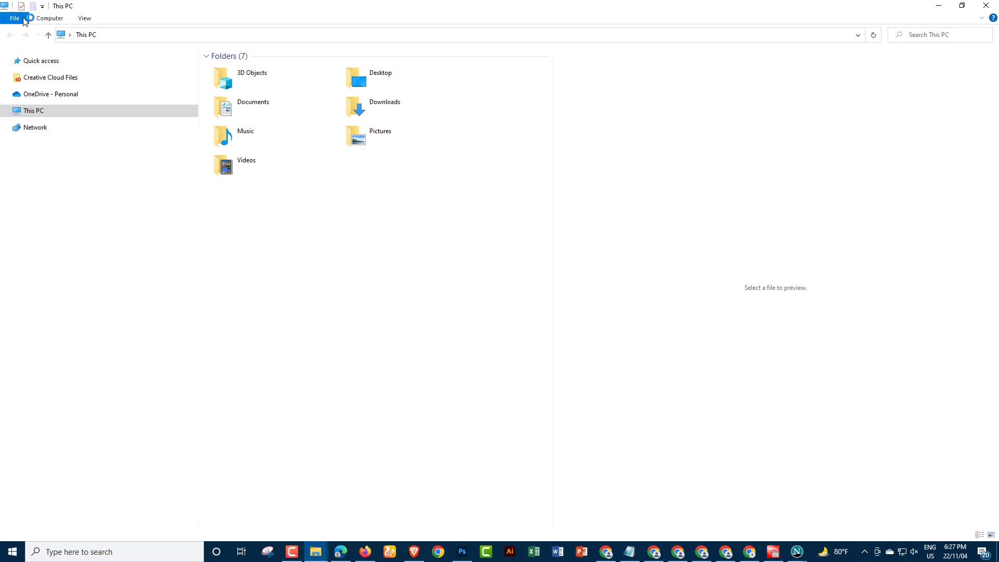
click(417, 238)
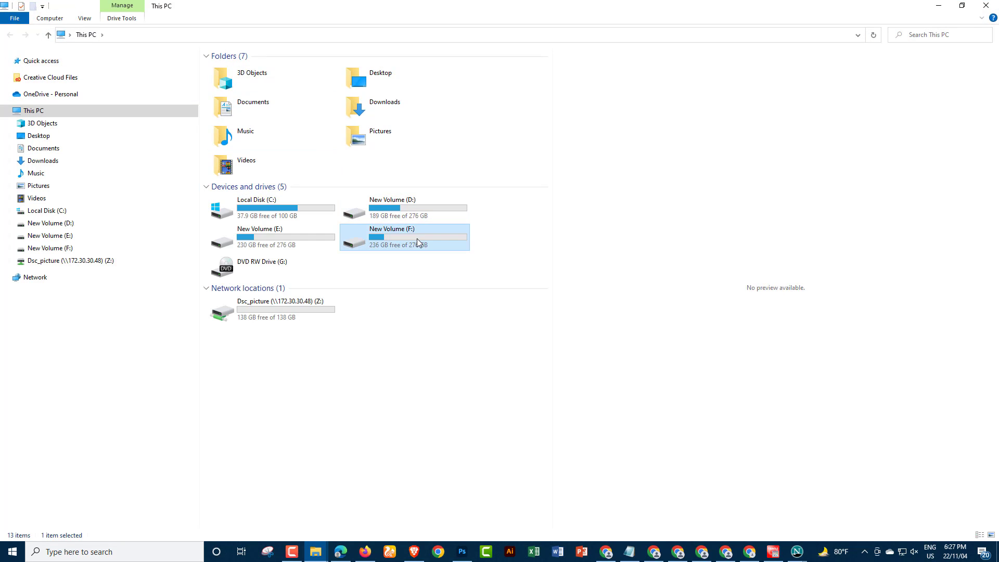
double_click(416, 238)
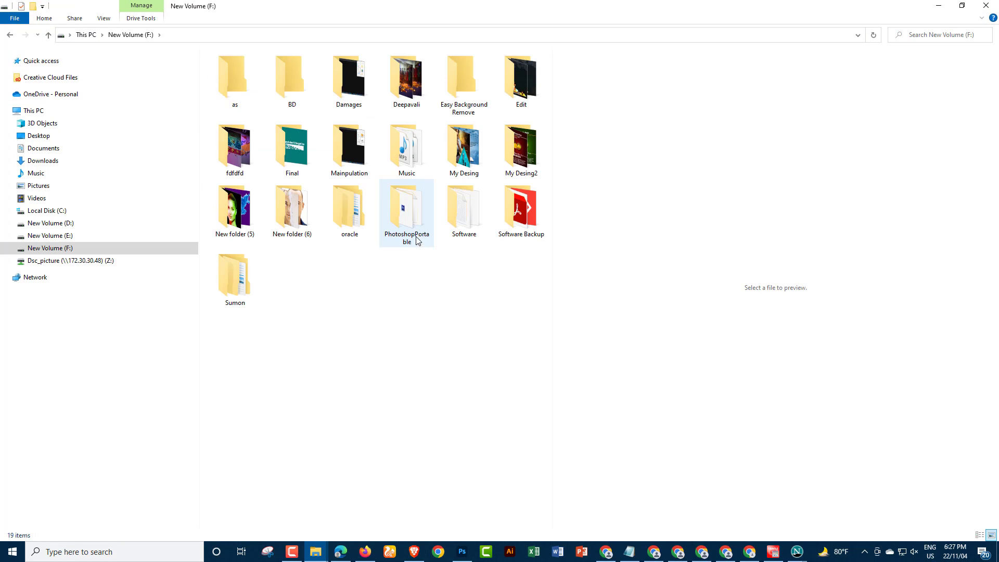
double_click(245, 213)
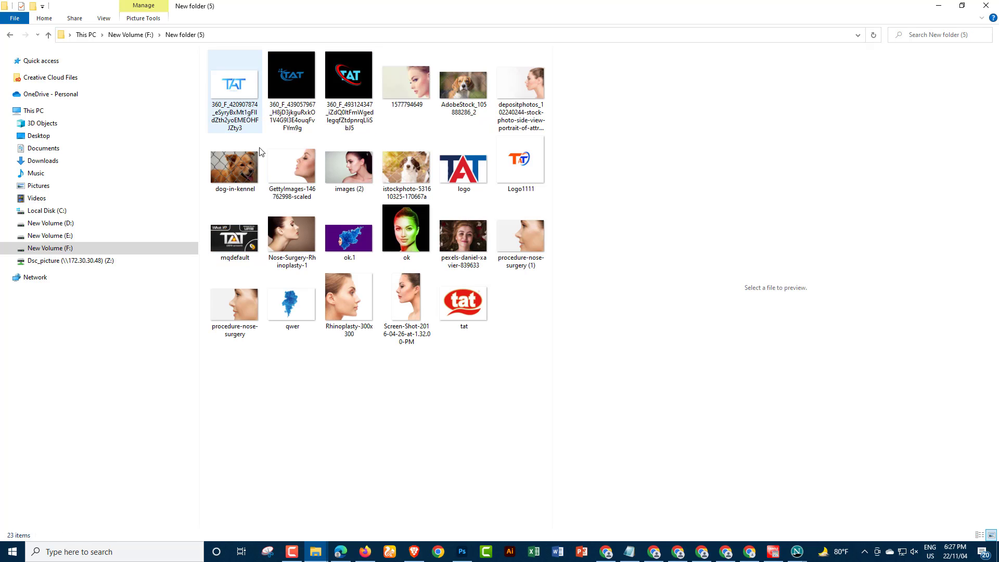
click(350, 246)
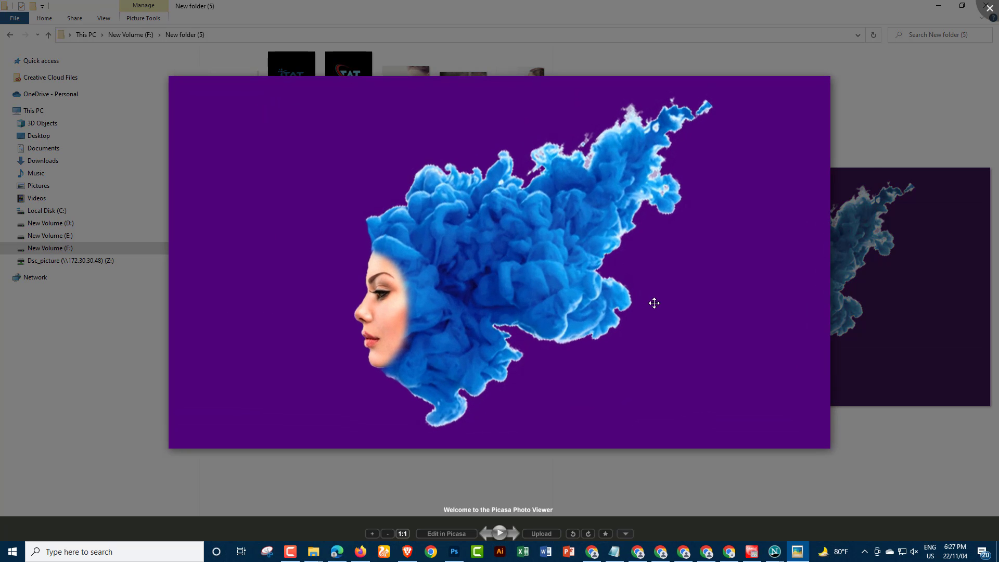
Step: Zoom in and out on ok.1.jpg (1280 × 720) in Picasa Photo Viewer
scroll(650, 301, up, 3)
key(Escape)
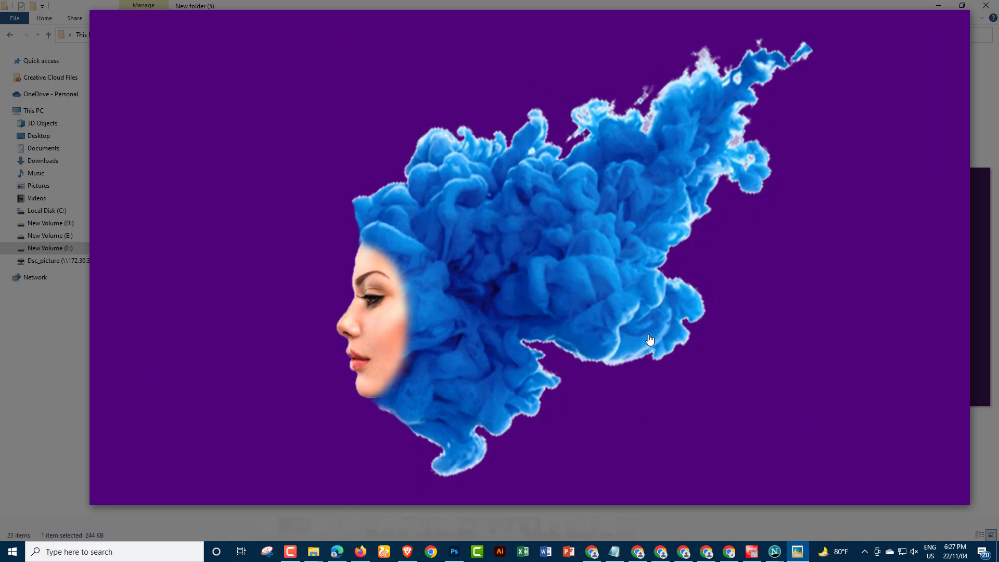
scroll(563, 349, down, 2)
scroll(563, 349, down, 2)
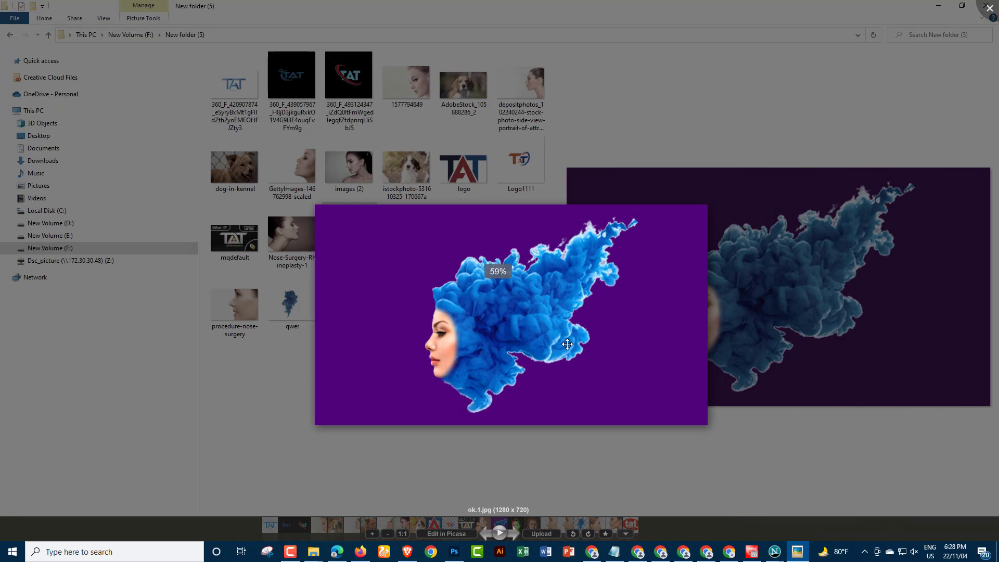
scroll(562, 349, down, 1)
scroll(563, 349, down, 1)
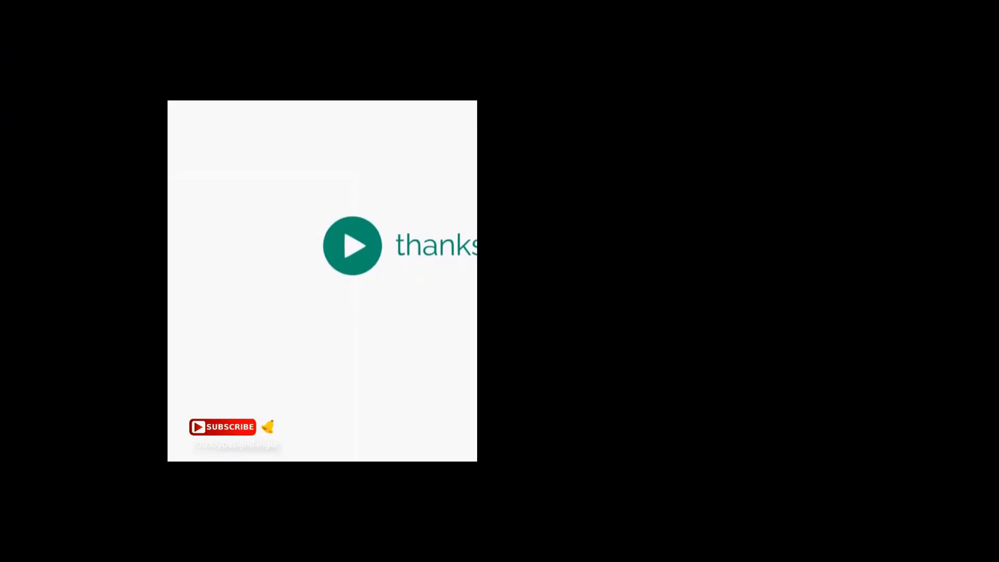